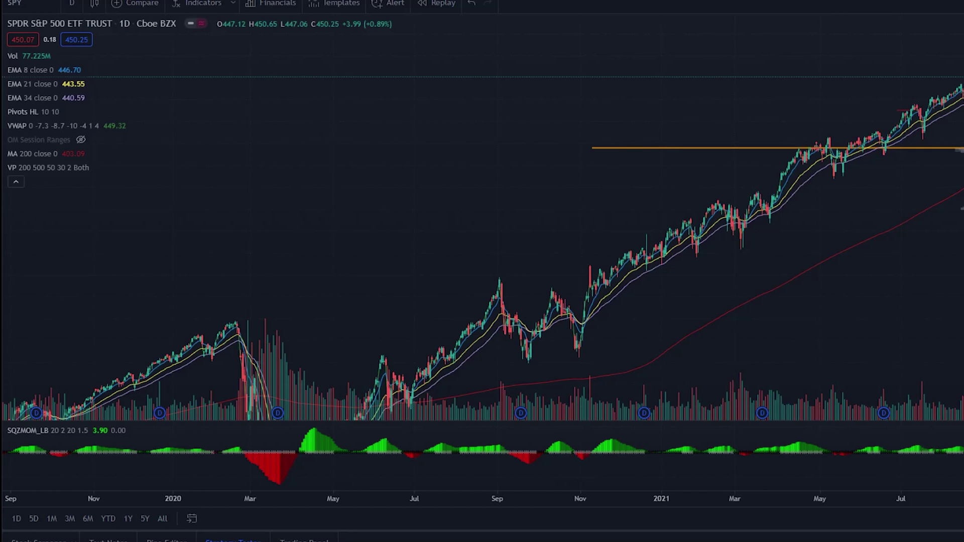
Switch the SPY chart to the 3-minute interval and inspect the Volume indicator's legend entry.
text(3)
key(Return)
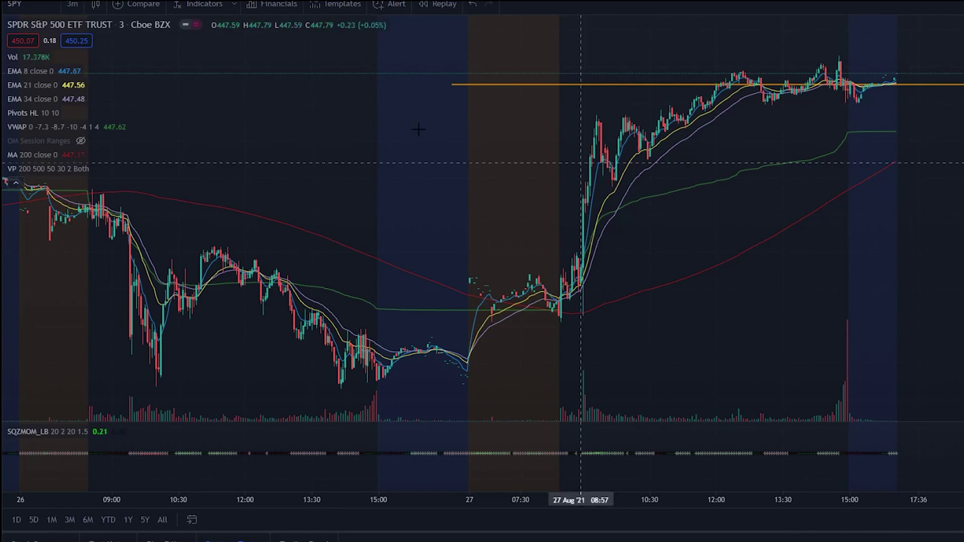
mouse_move(86, 141)
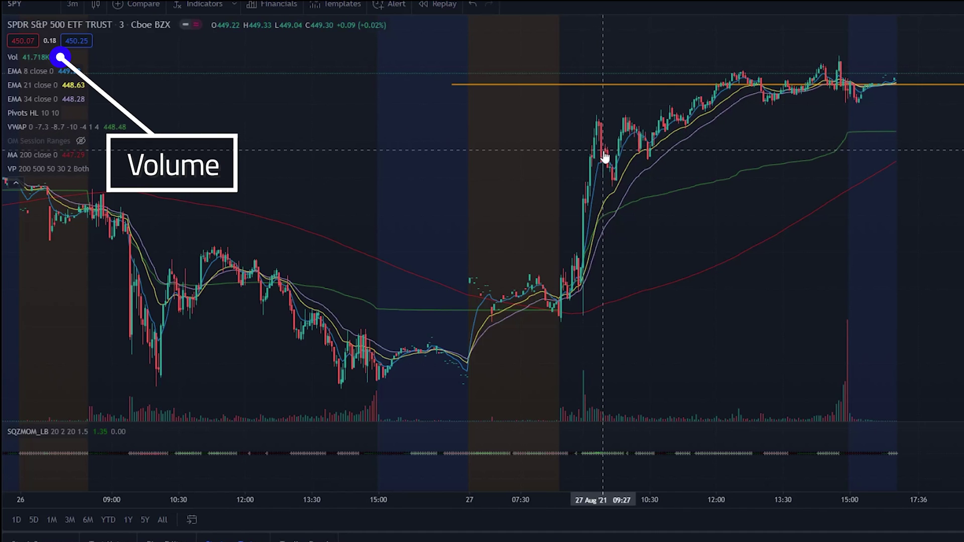
mouse_move(25, 59)
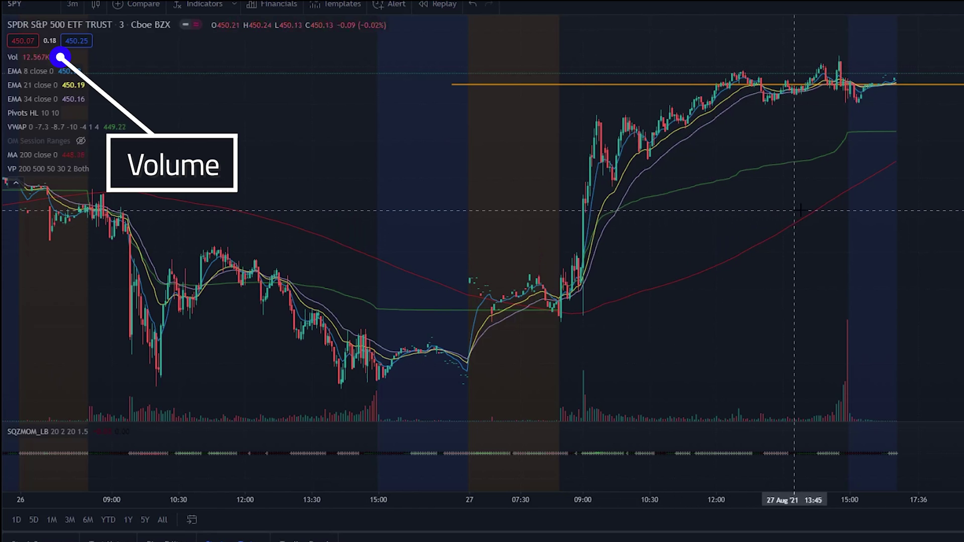
mouse_move(70, 59)
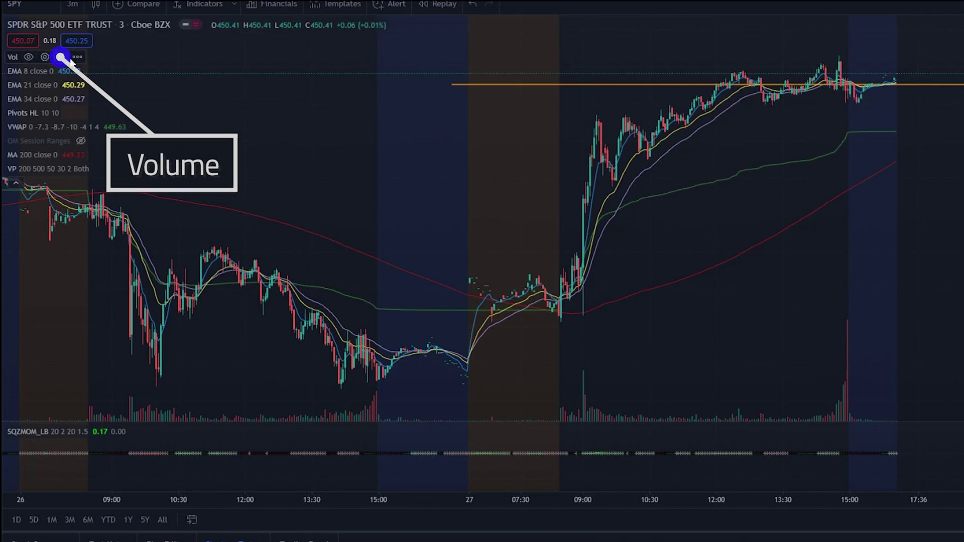
Search the indicator library for "ema" and add Moving Average Exponential to the chart.
mouse_move(33, 83)
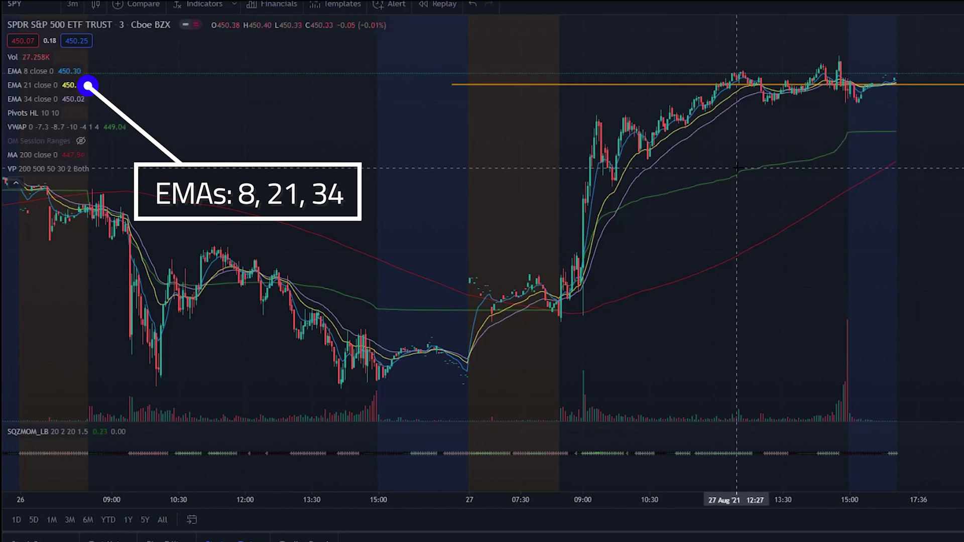
click(199, 5)
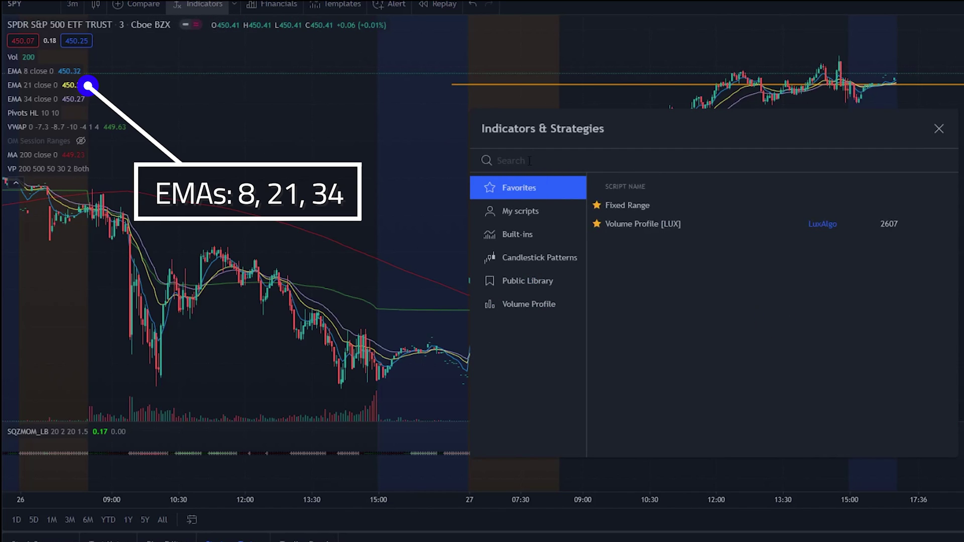
text(ema)
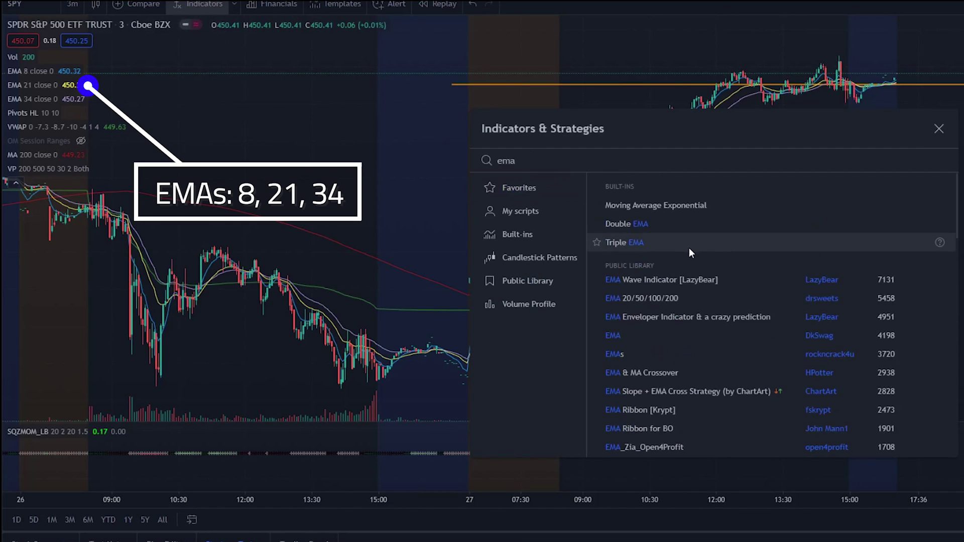
click(682, 207)
click(938, 128)
mouse_move(63, 189)
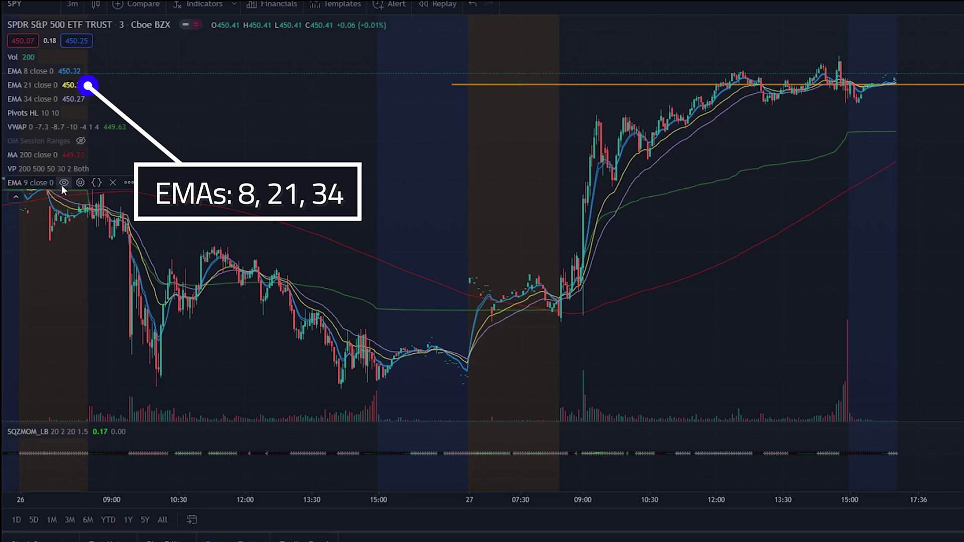
Set the newly added EMA's length to 34 and edit its line colour.
click(80, 183)
click(672, 279)
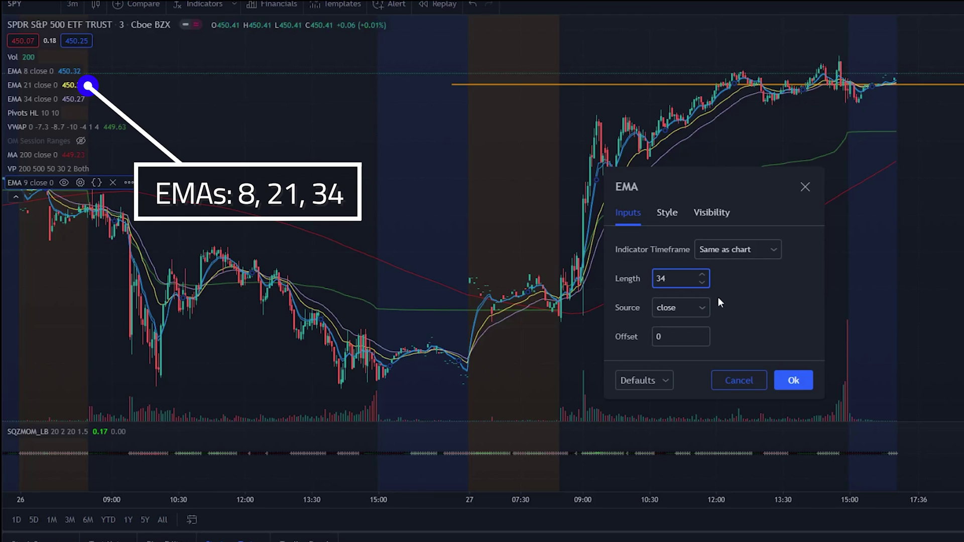
click(667, 215)
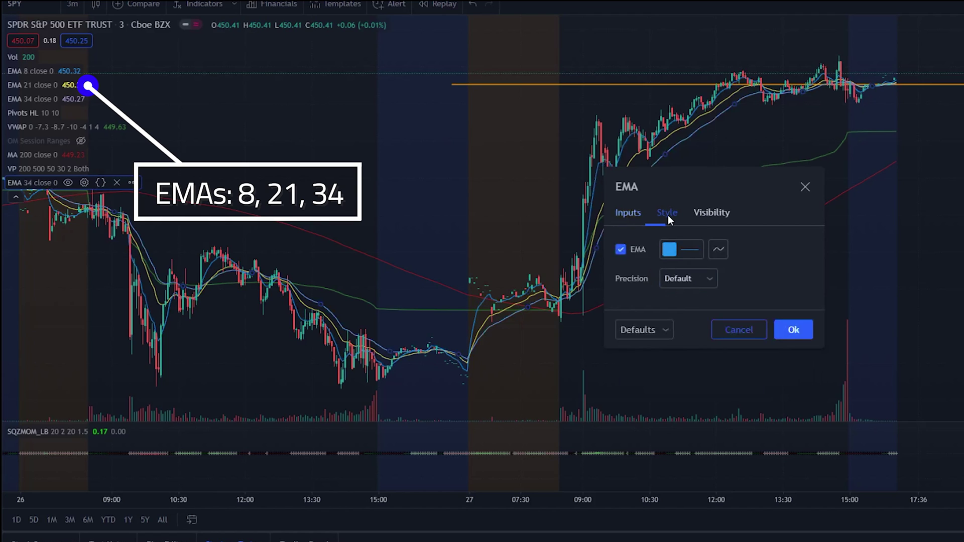
click(682, 249)
click(778, 356)
click(806, 255)
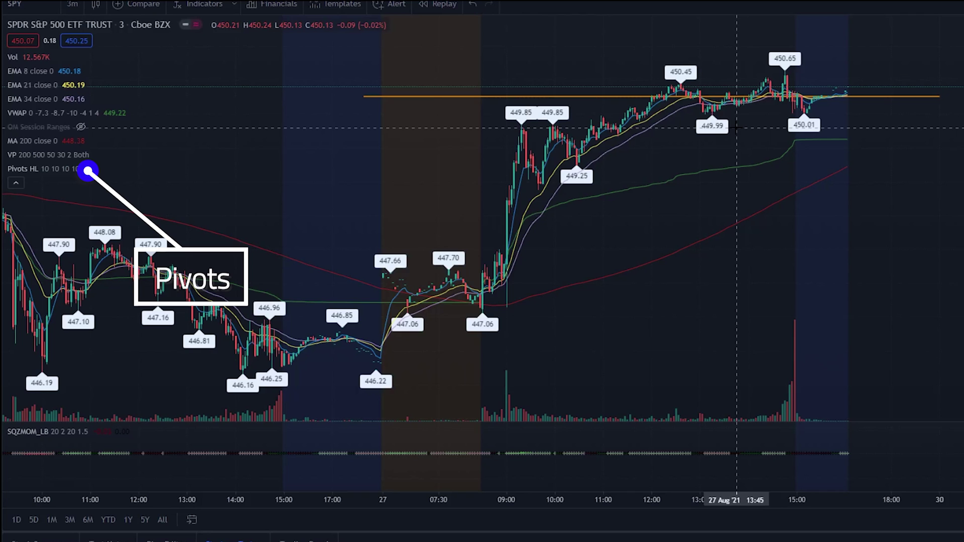
Search the indicator library for "pivots" to locate Pivot Points High Low, and close the library.
click(199, 6)
text(pivot)
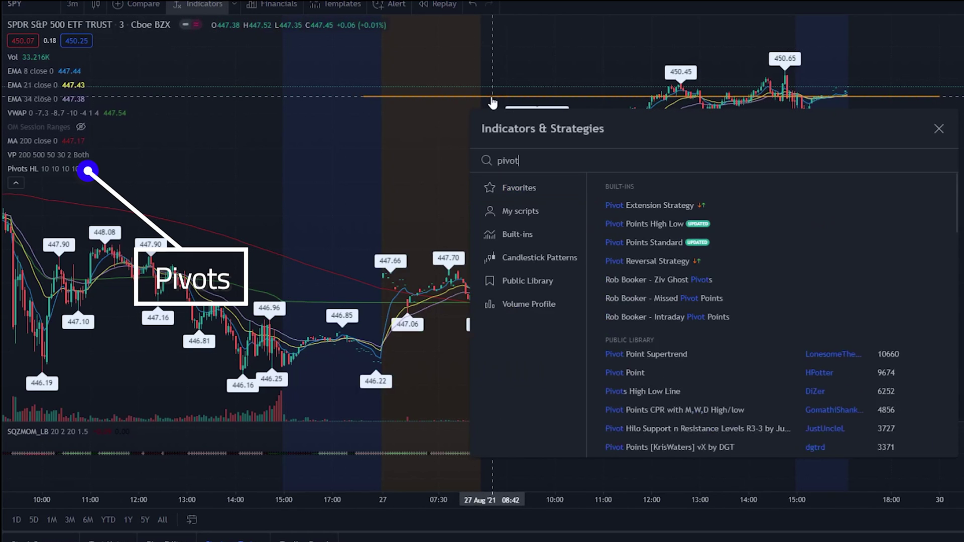
text(s)
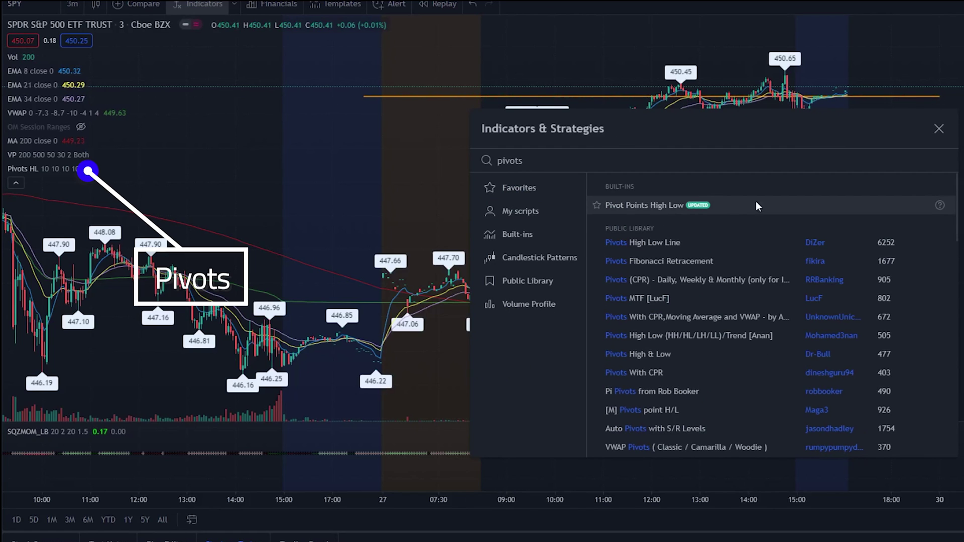
key(Escape)
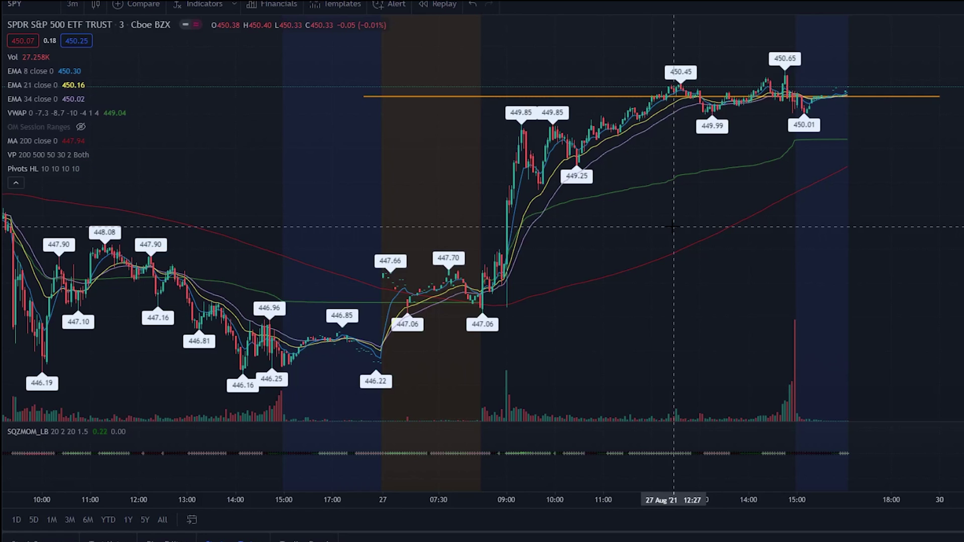
Display SPY's one-year range with daily candles and examine the Volume Profile histogram beside the price.
mouse_move(40, 159)
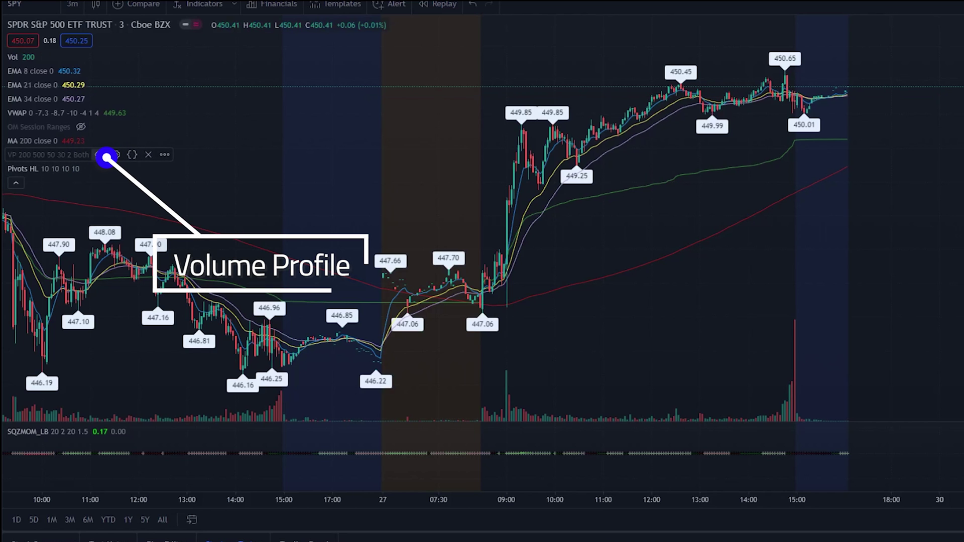
scroll(655, 228, down, 2)
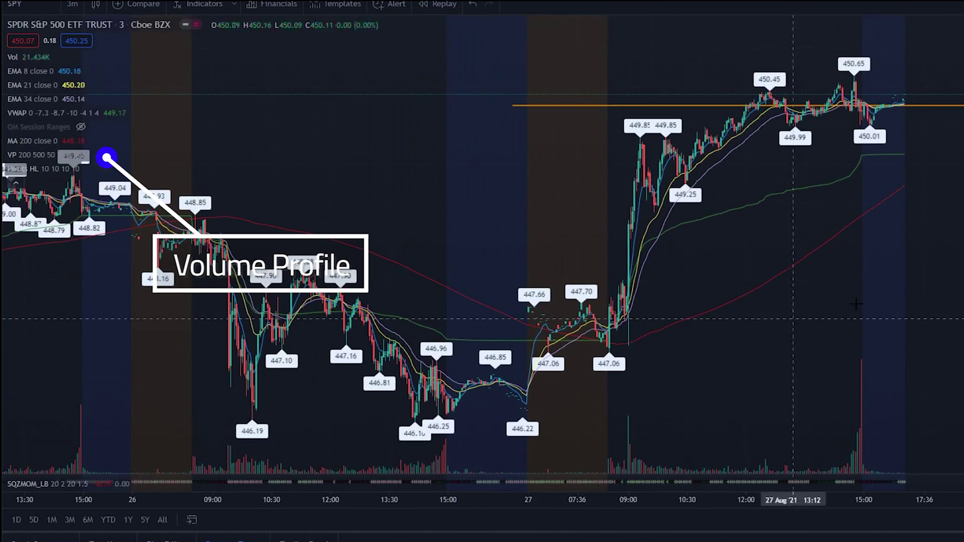
scroll(793, 251, right, 3)
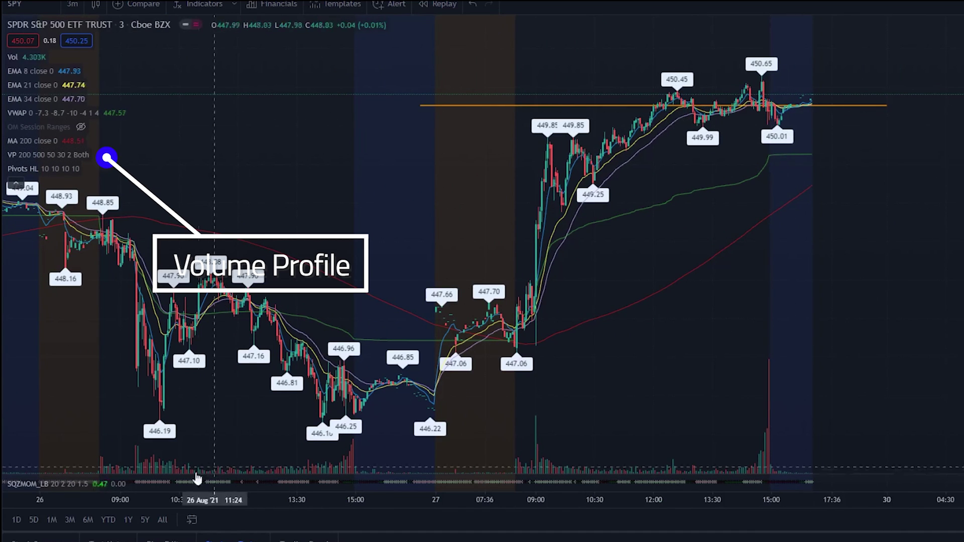
click(128, 520)
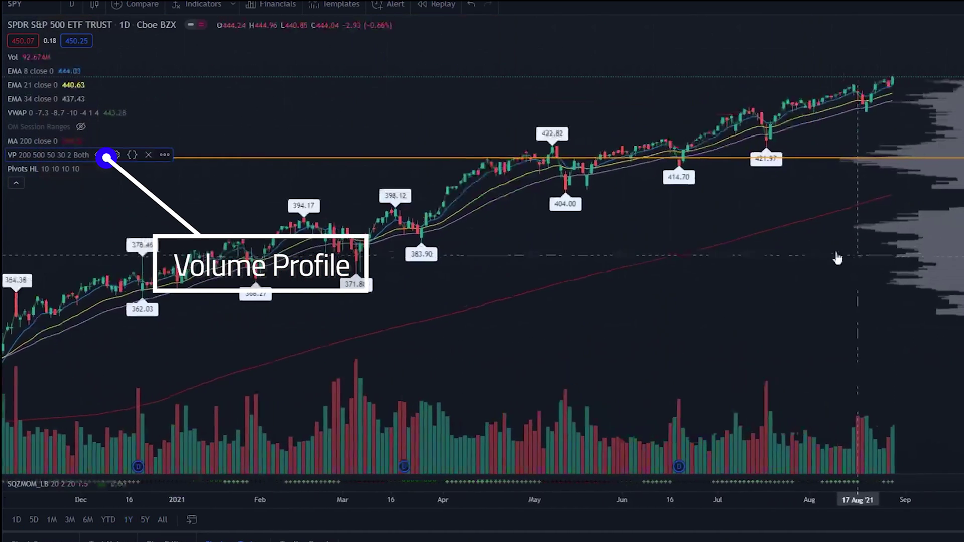
scroll(855, 190, up, 5)
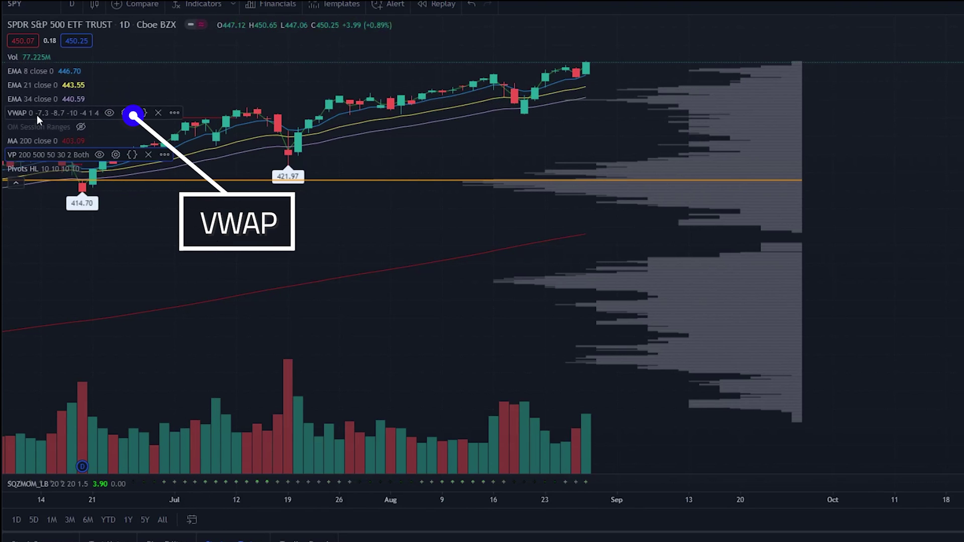
Switch the chart to the one-day range with 1-minute candles to view the VWAP line.
drag(63, 436, 172, 436)
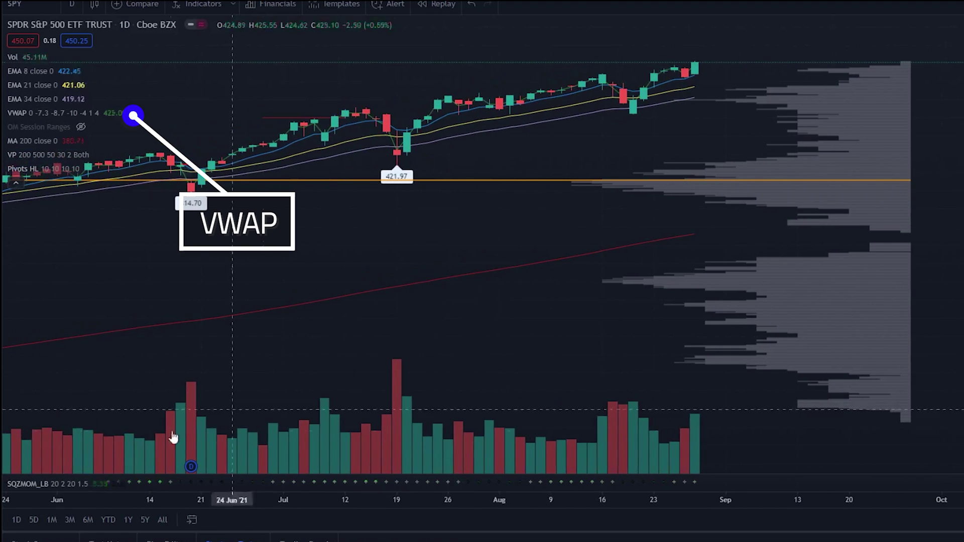
click(16, 519)
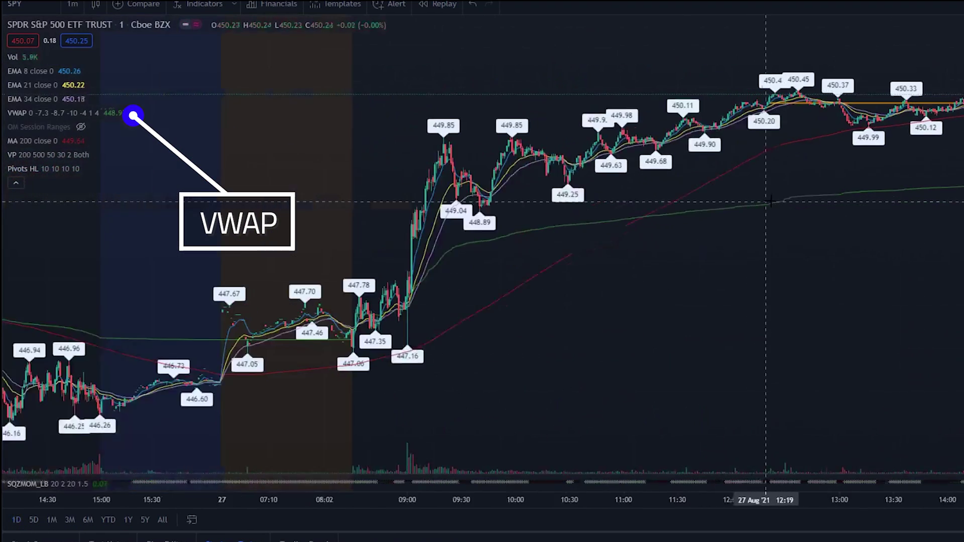
scroll(765, 200, down, 2)
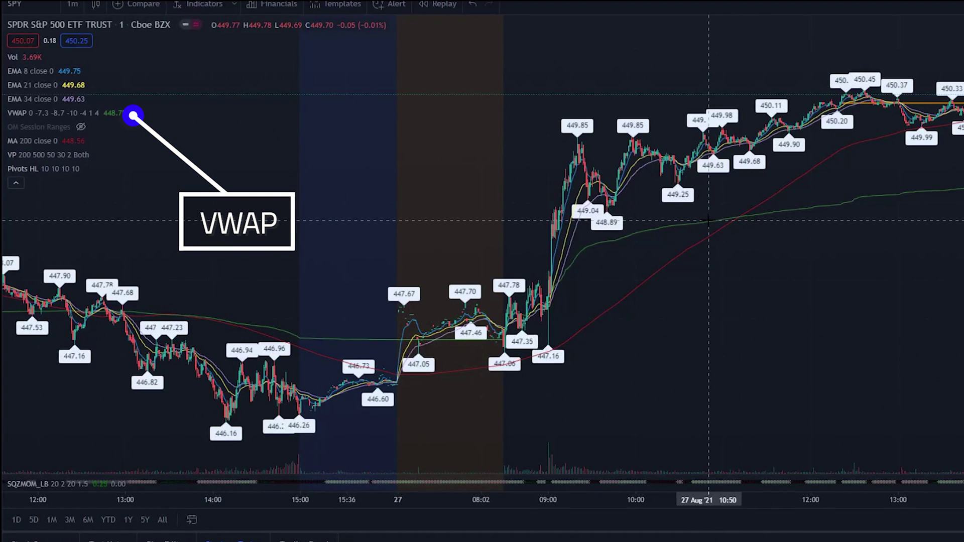
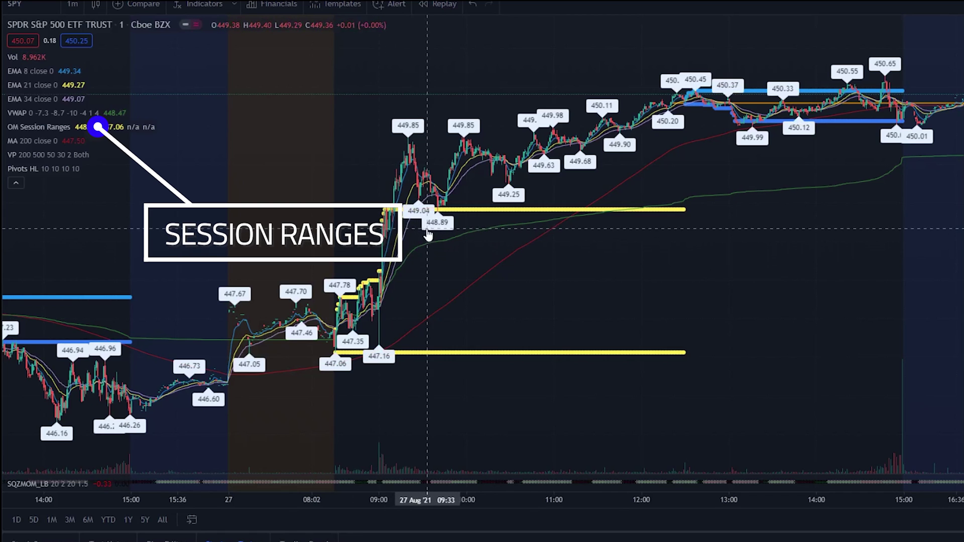
Examine the OM Session Ranges lines on the 1-minute chart across the 25, 26 and 27 August sessions.
drag(427, 217, 524, 171)
scroll(523, 170, up, 3)
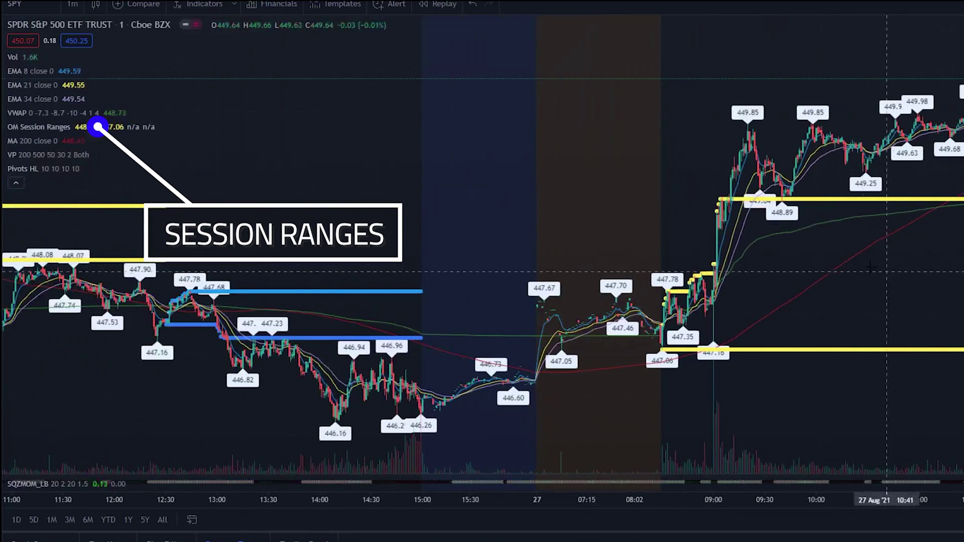
drag(834, 248, 755, 241)
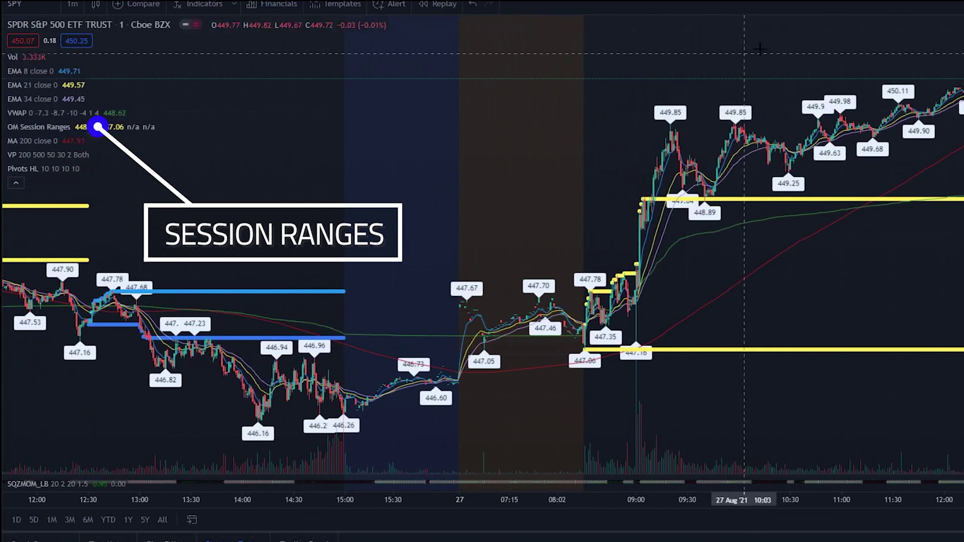
scroll(341, 226, left, 5)
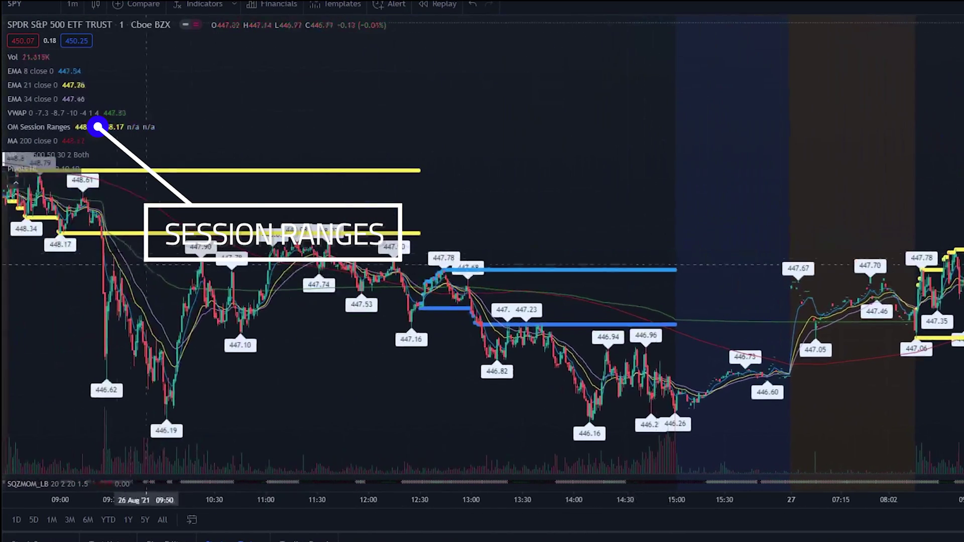
scroll(427, 226, left, 10)
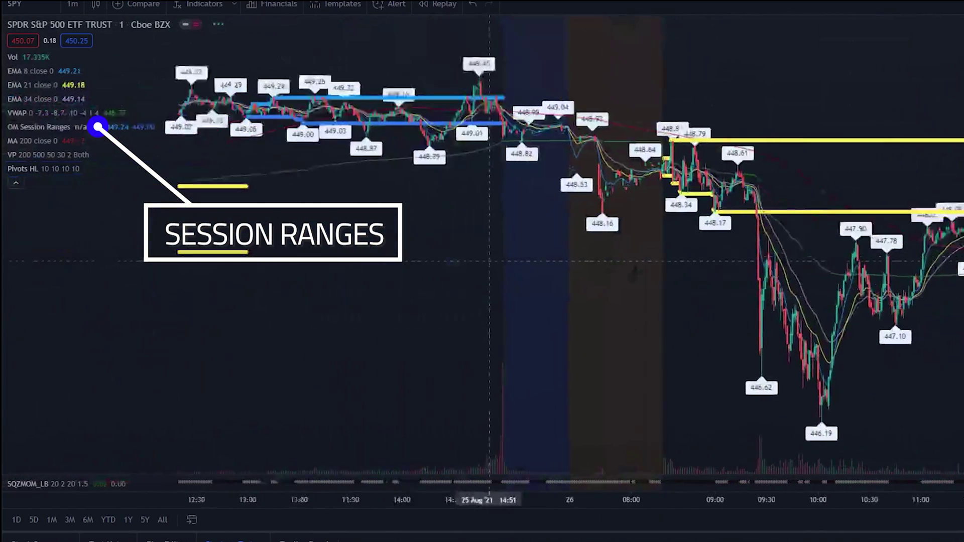
scroll(564, 214, left, 10)
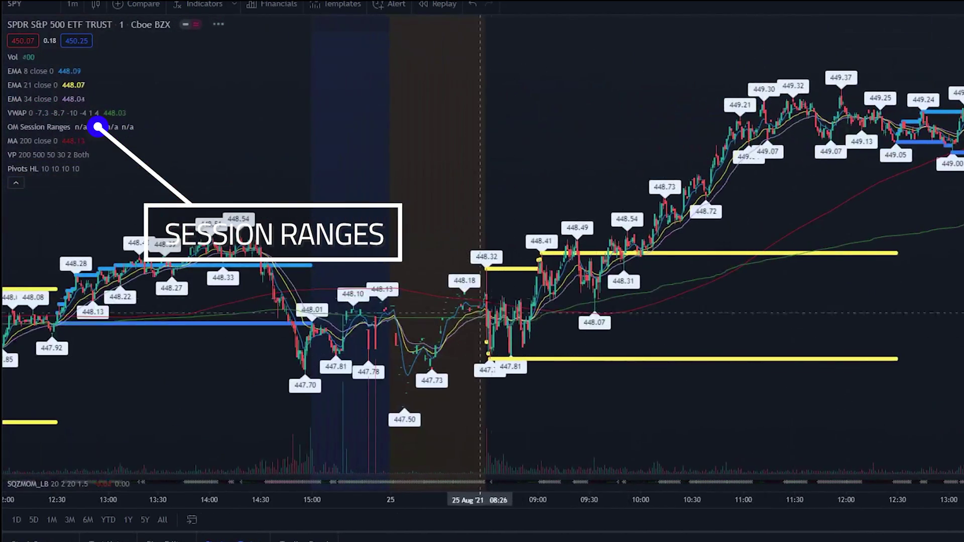
scroll(703, 276, right, 10)
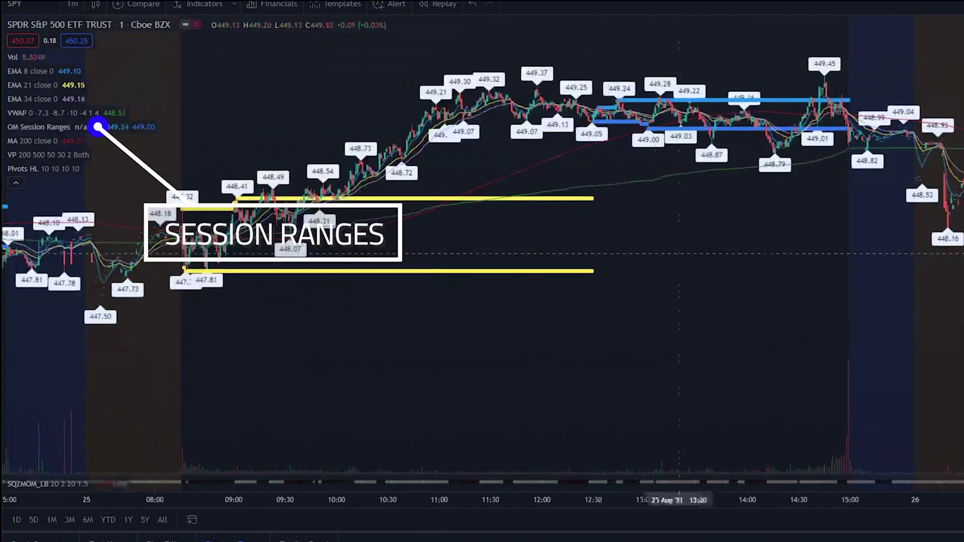
scroll(889, 240, right, 10)
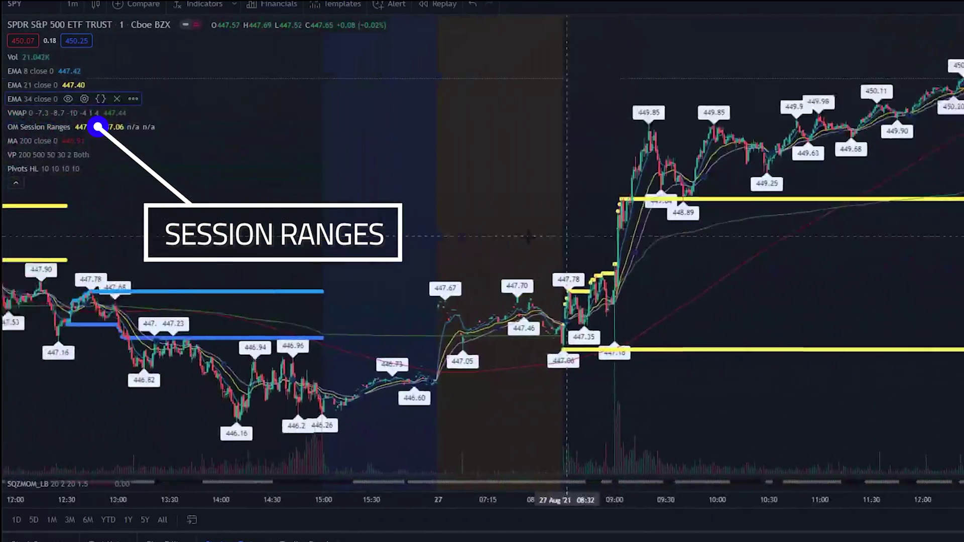
scroll(523, 237, right, 2)
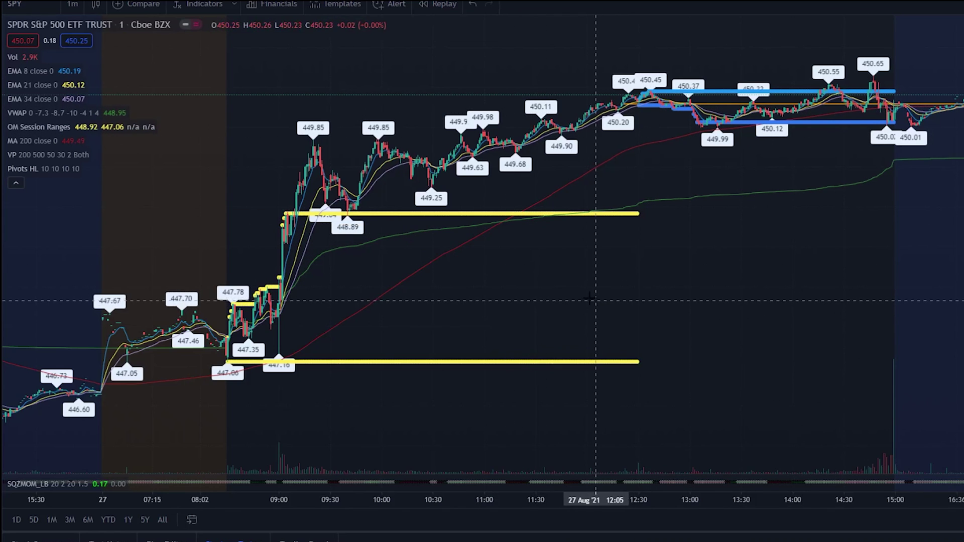
Search the indicator library for "om sess" to locate OM Session Ranges, and close the library.
click(198, 4)
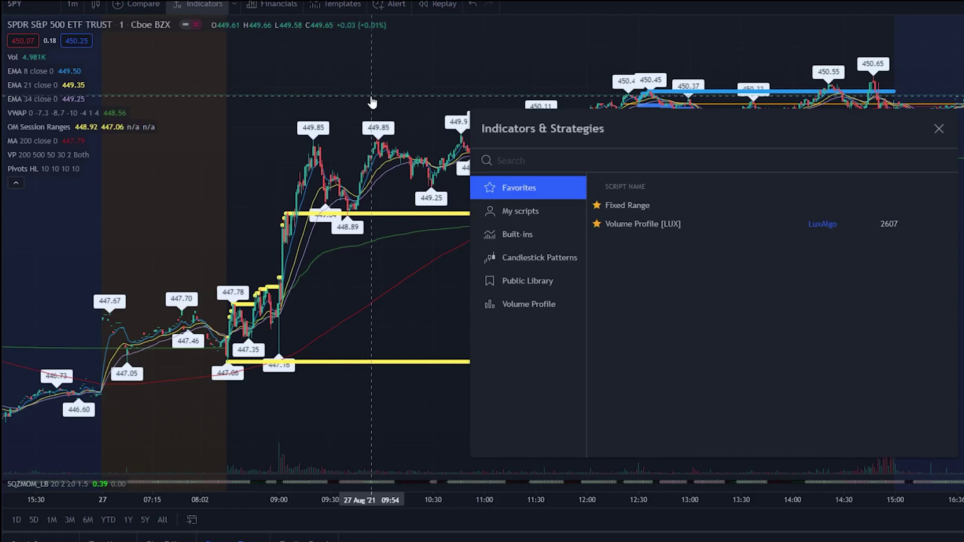
text(om sess)
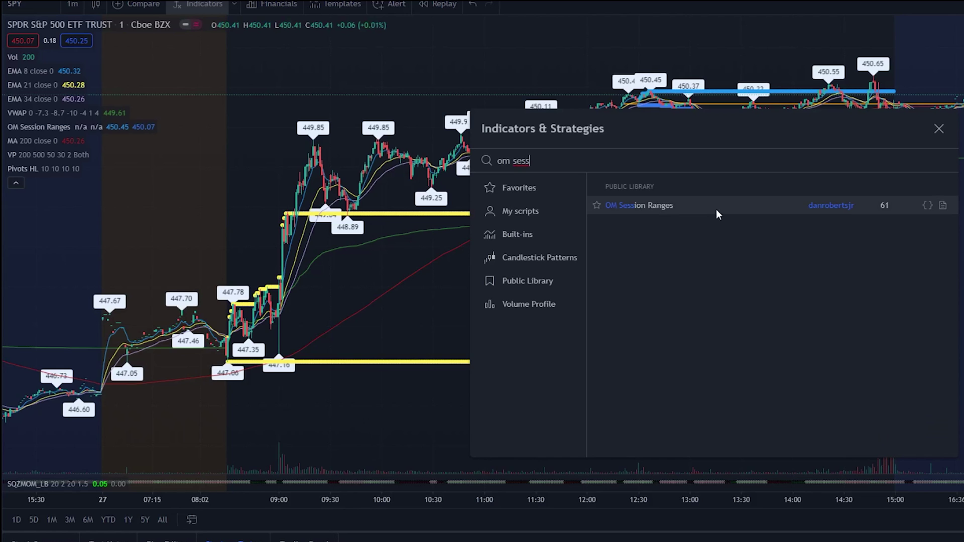
click(938, 129)
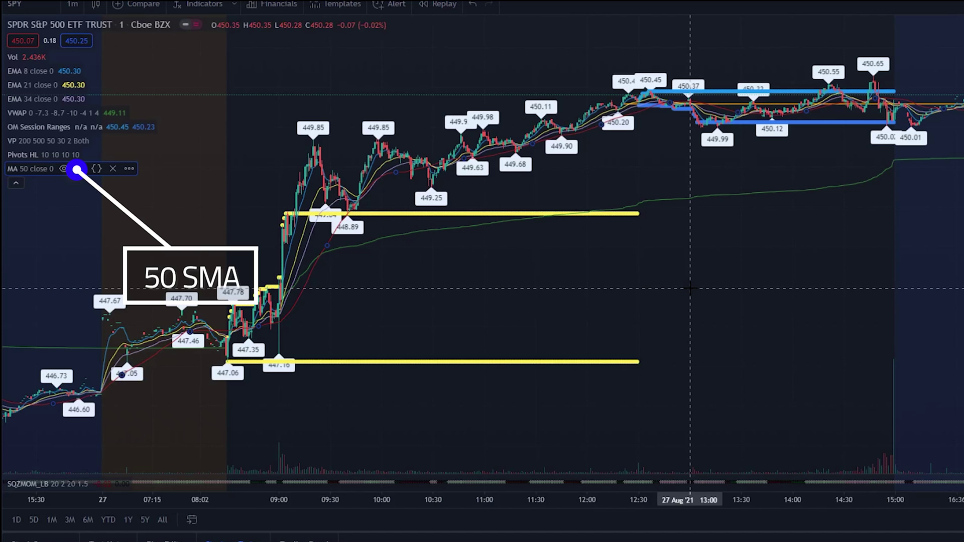
Remove the existing 50-period MA from the chart and add the built-in Moving Average indicator from the library.
click(113, 168)
click(201, 10)
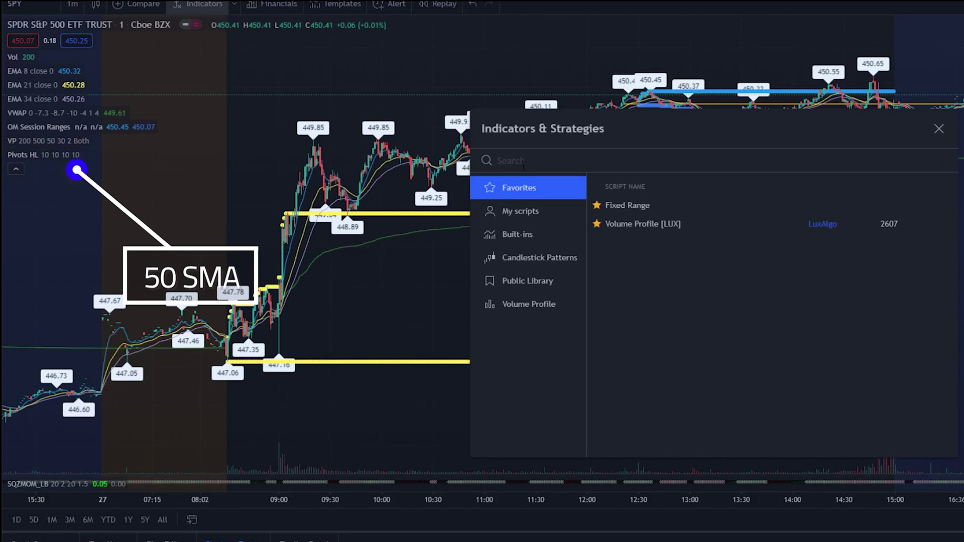
text(maoving)
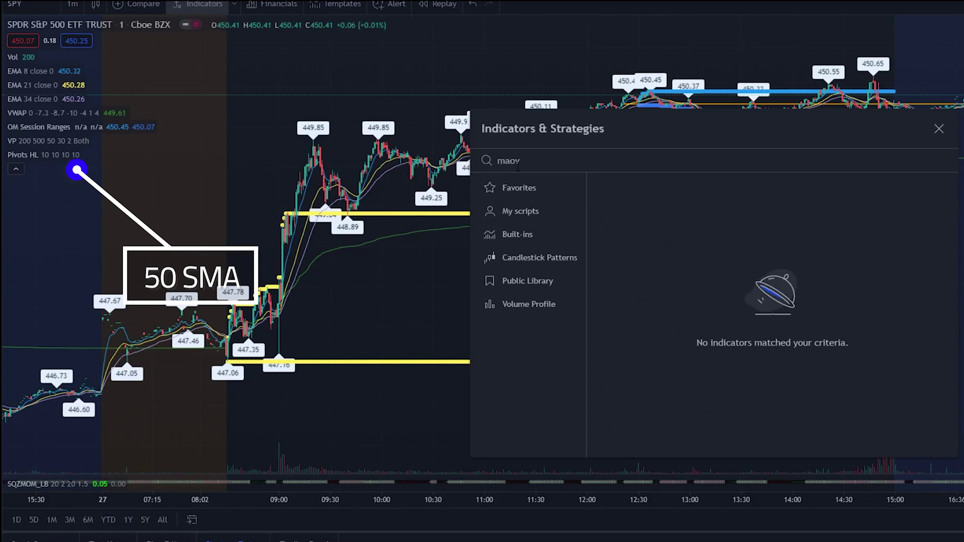
key(BackSpace)
key(BackSpace)
key(BackSpace)
key(BackSpace)
text(moving )
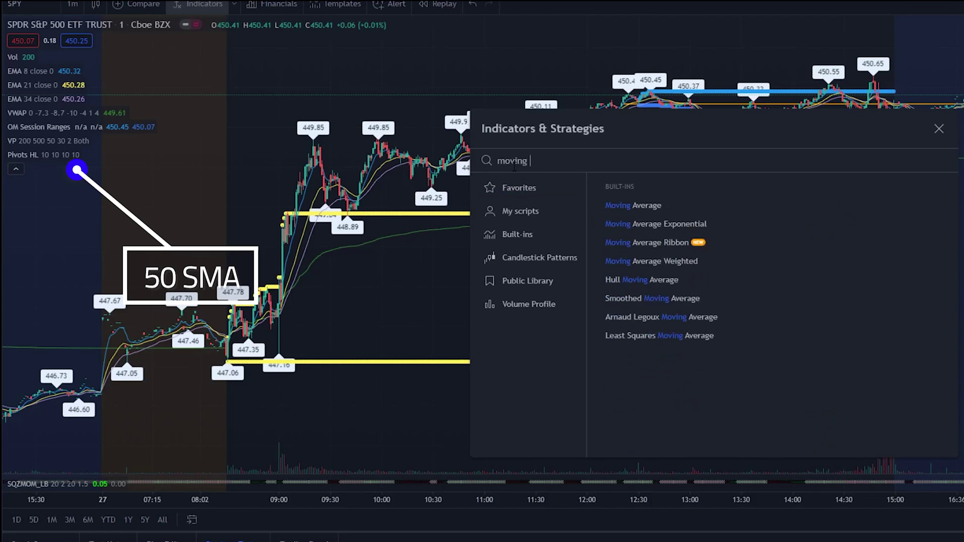
text(av)
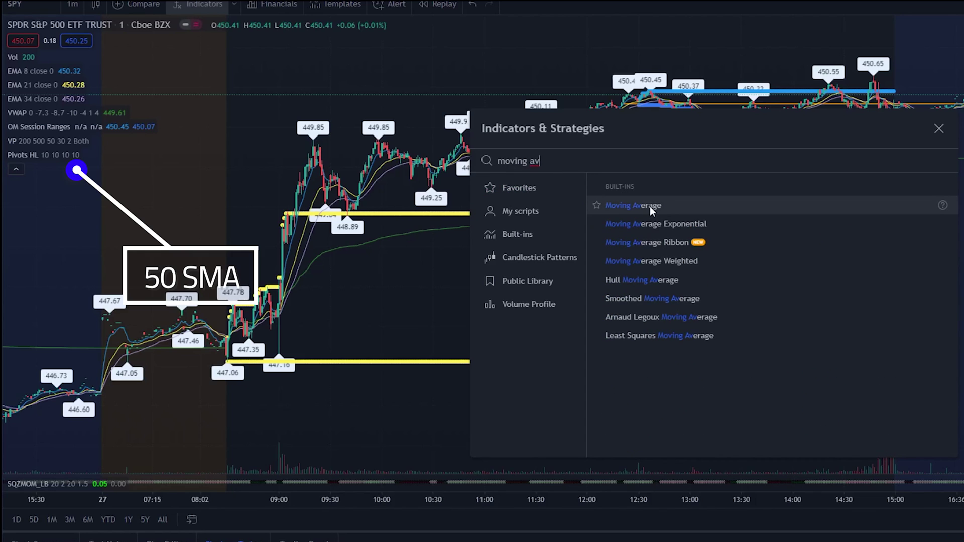
click(651, 210)
click(938, 128)
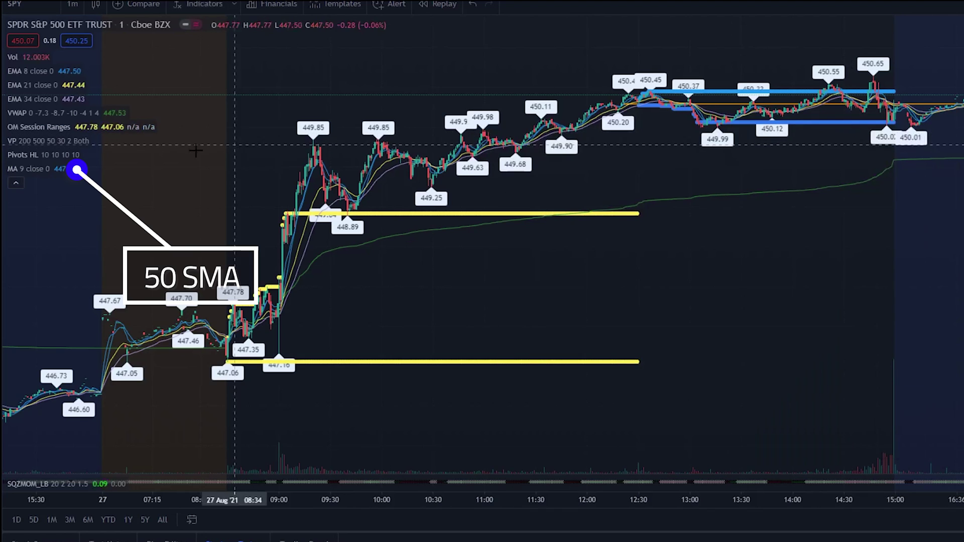
Set the new moving average's line colour to dark red and its length to 50.
click(75, 169)
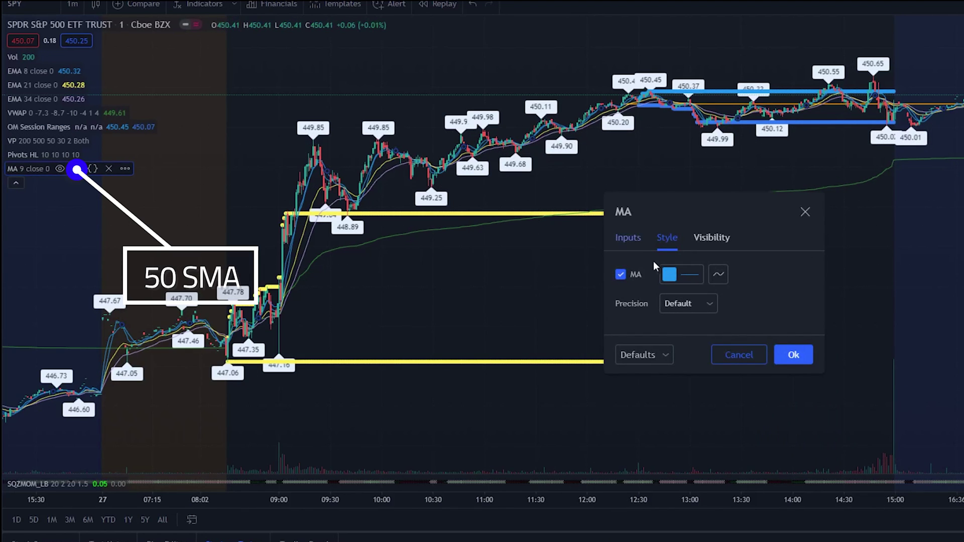
click(675, 275)
click(672, 396)
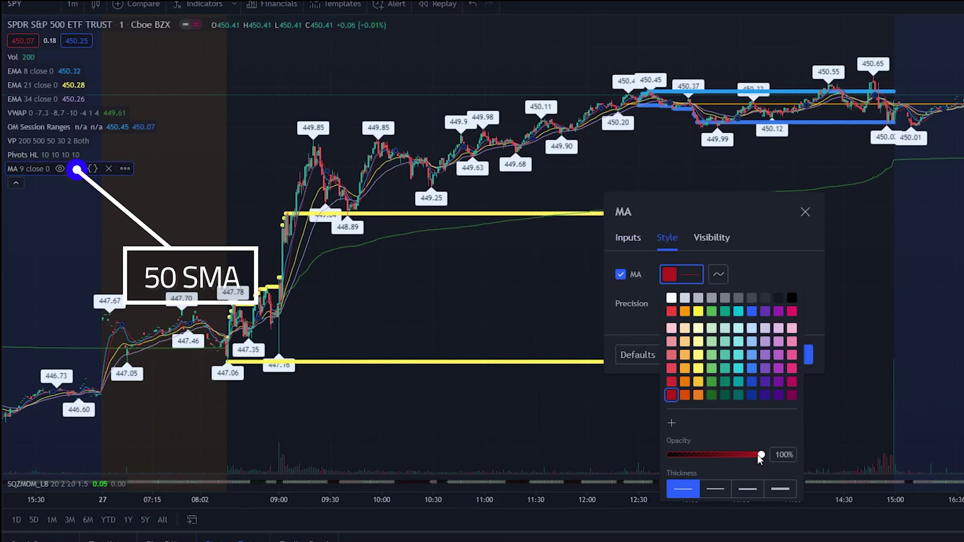
click(818, 291)
click(627, 238)
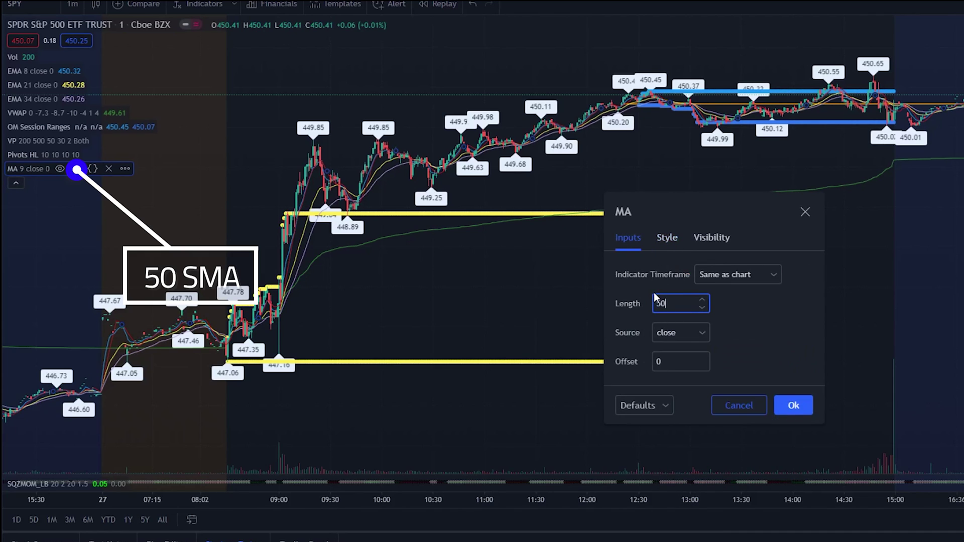
click(787, 405)
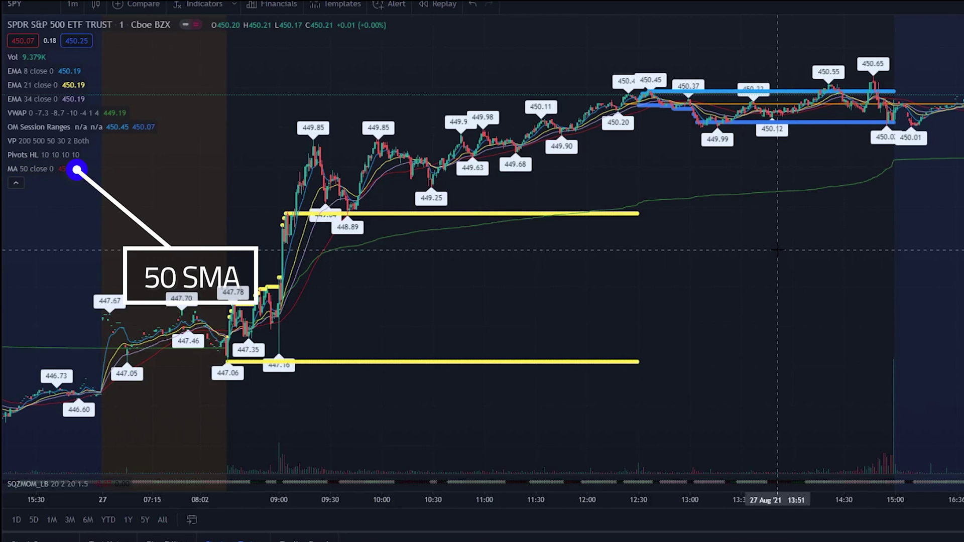
Display SPY's one-year range with daily candles and examine the red 50 SMA line beneath the price.
click(128, 519)
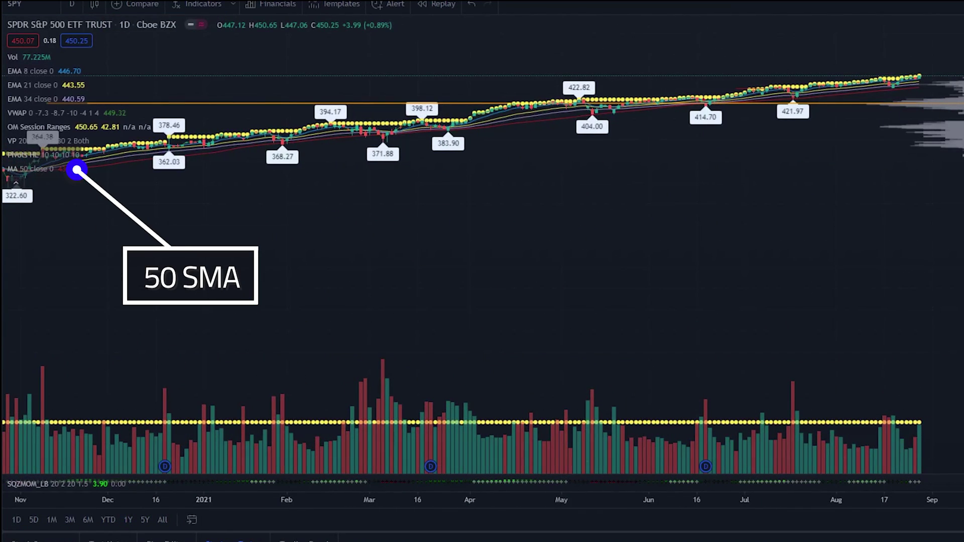
scroll(482, 226, up, 3)
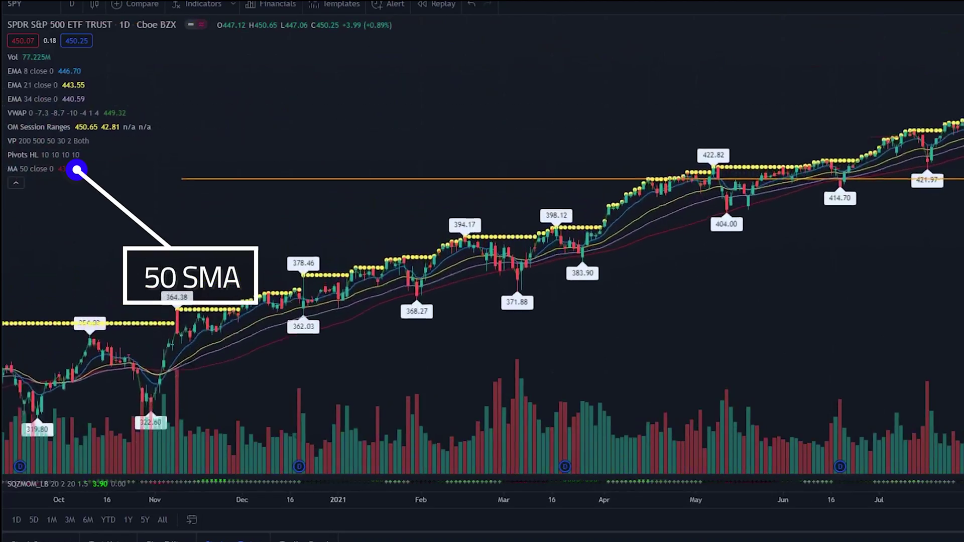
scroll(482, 271, up, 3)
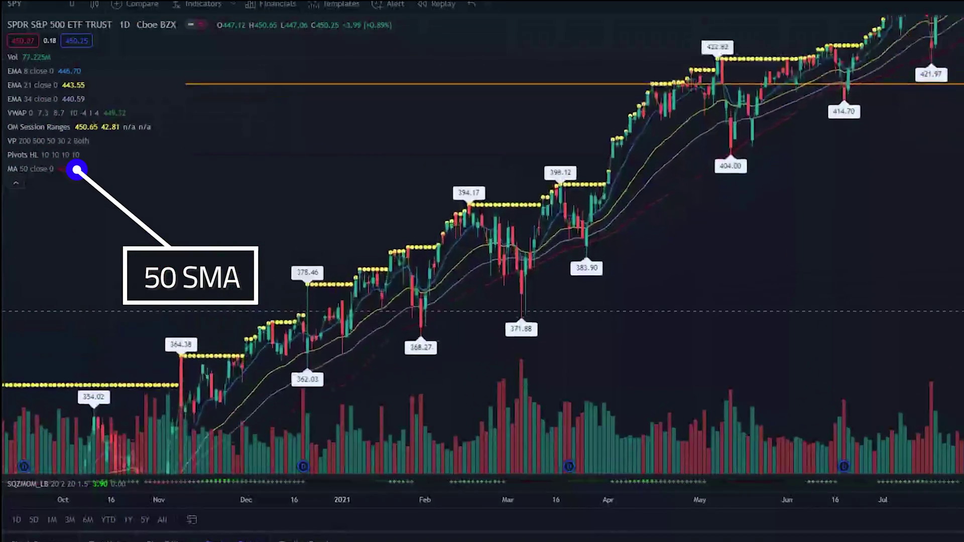
drag(482, 312, 346, 401)
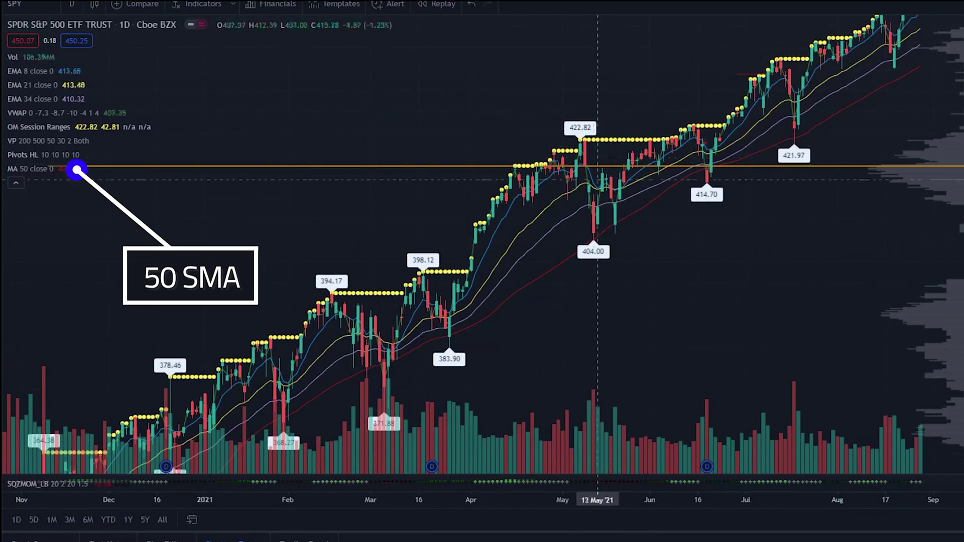
drag(719, 251, 767, 301)
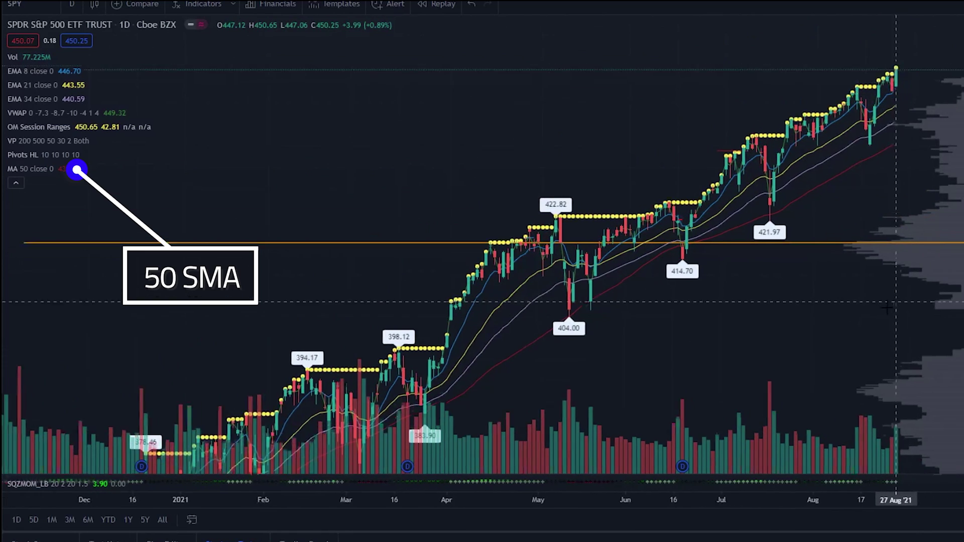
drag(896, 302, 861, 327)
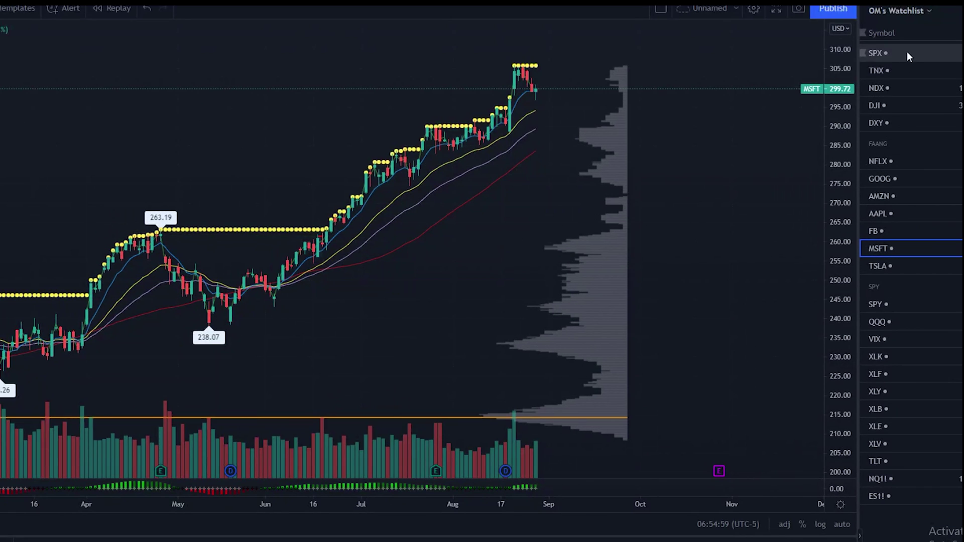
Open the SPX chart from the watchlist and delete its Fibonacci retracement drawing.
click(909, 52)
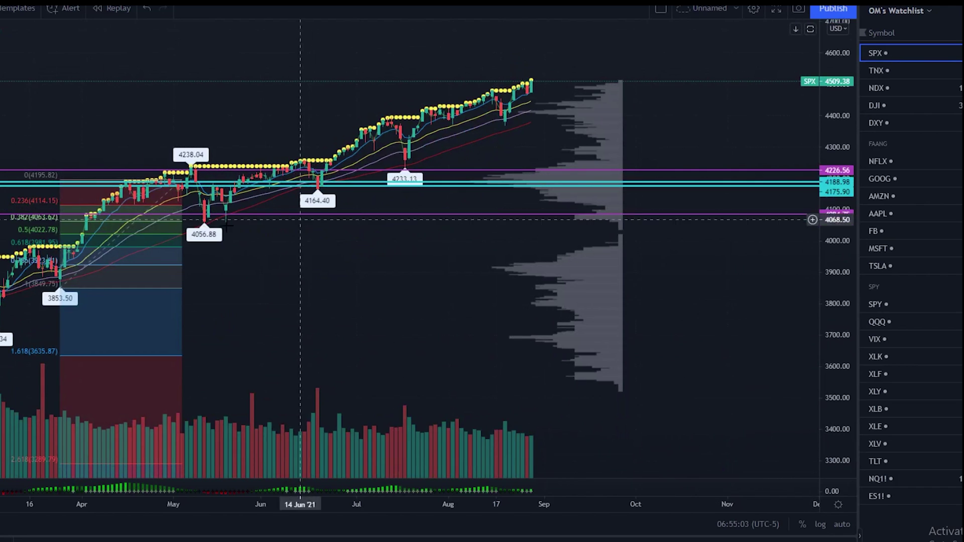
key(Delete)
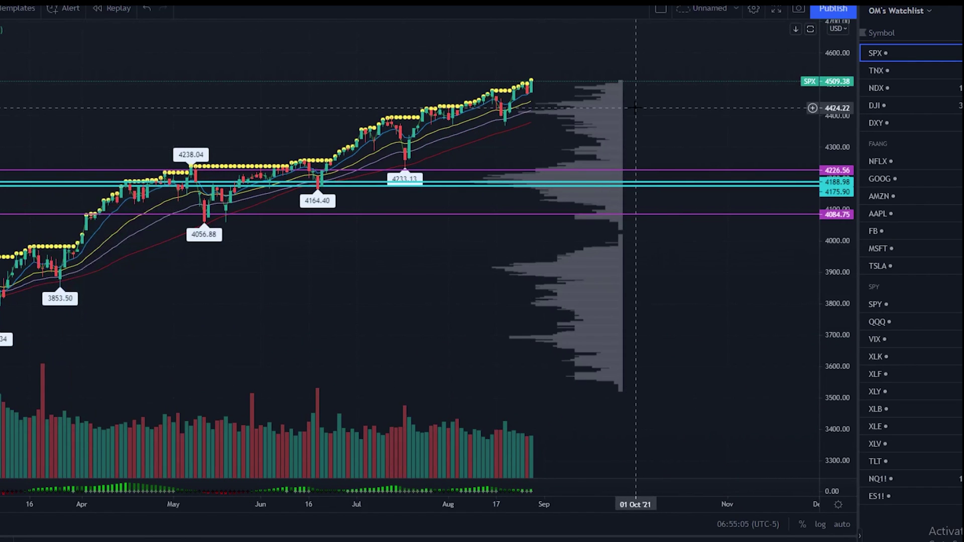
View the daily charts of TNX, NDX, DJI and DXY from the watchlist in turn.
key(Down)
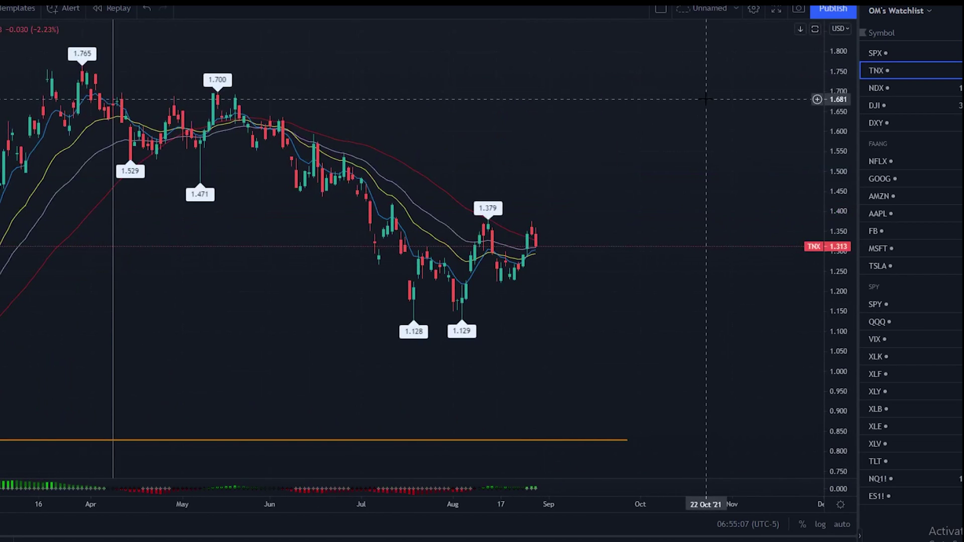
click(924, 90)
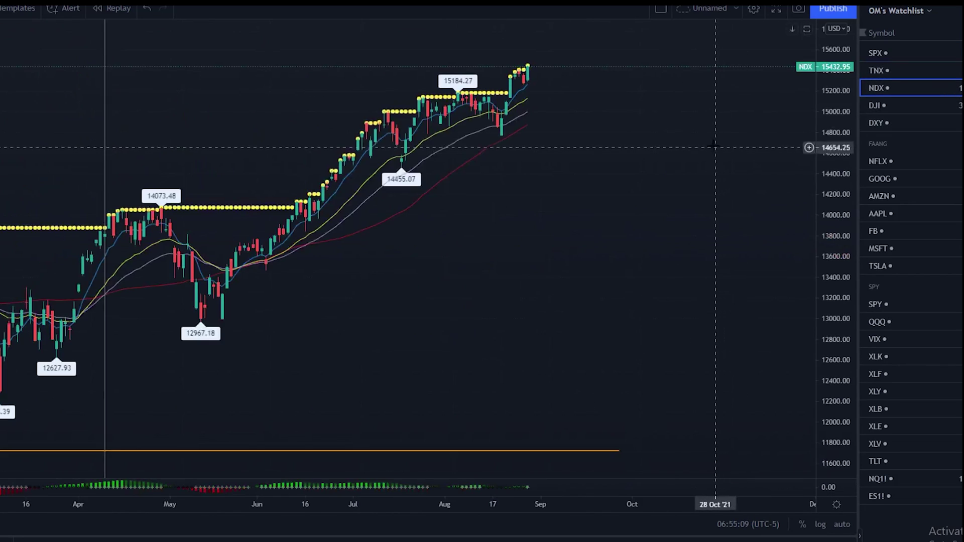
click(914, 107)
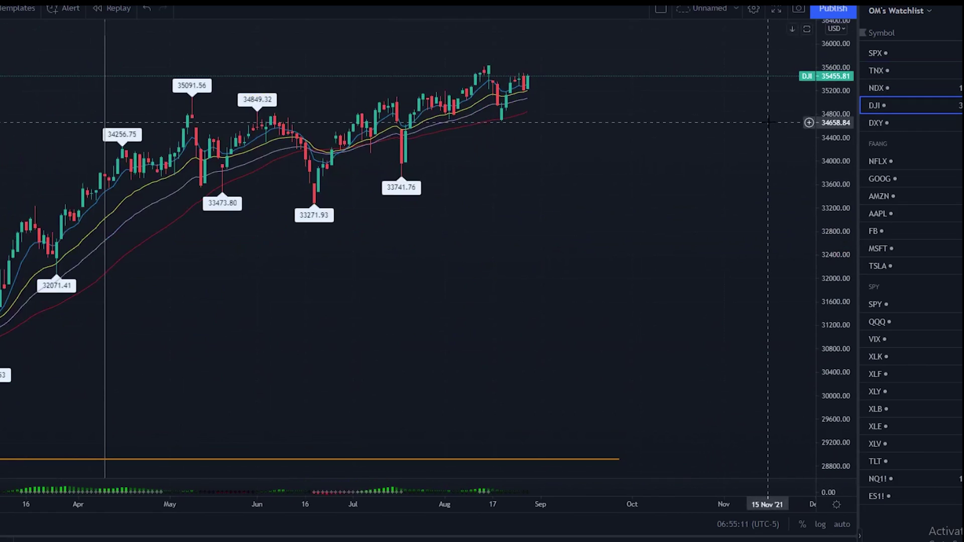
key(Down)
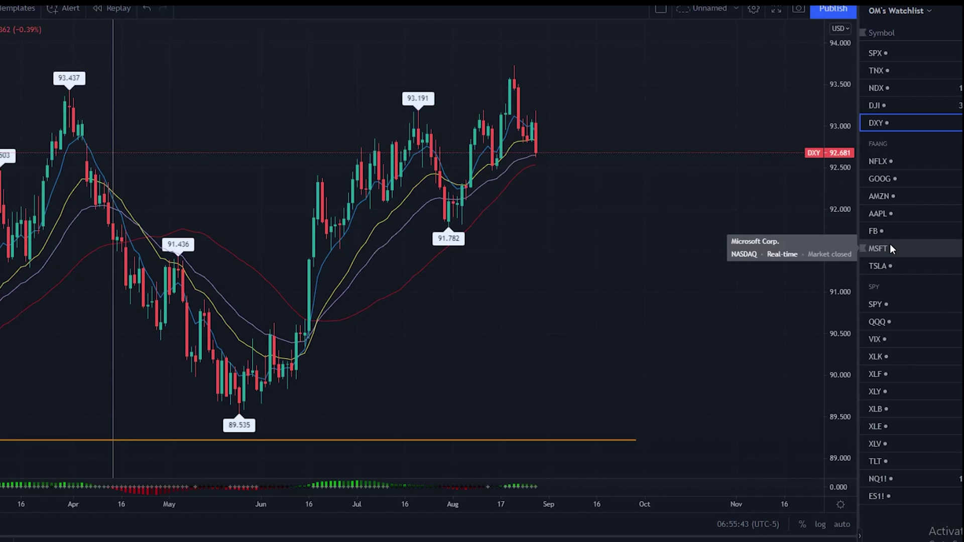
View the SPY, QQQ and VIX daily charts in turn, and examine VIX's price history back to 2019.
click(911, 305)
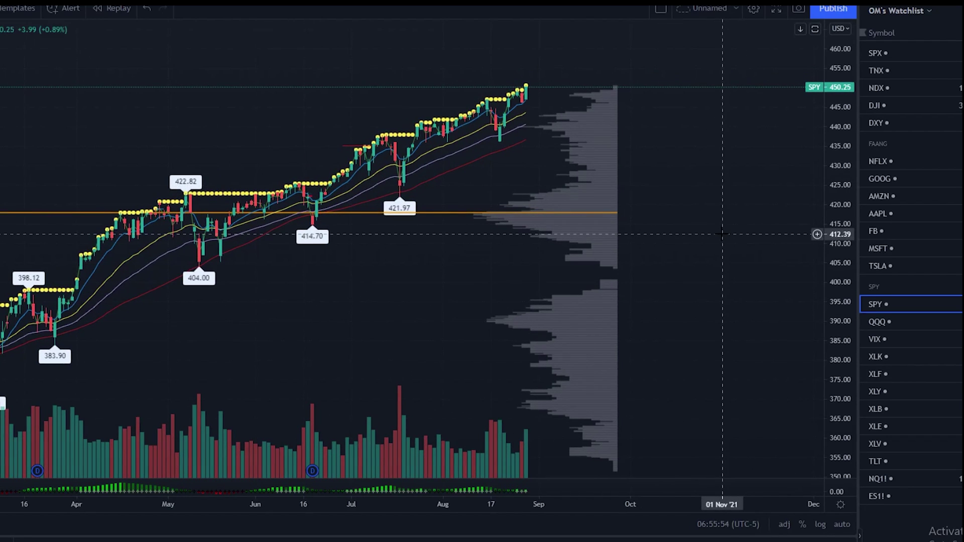
key(Down)
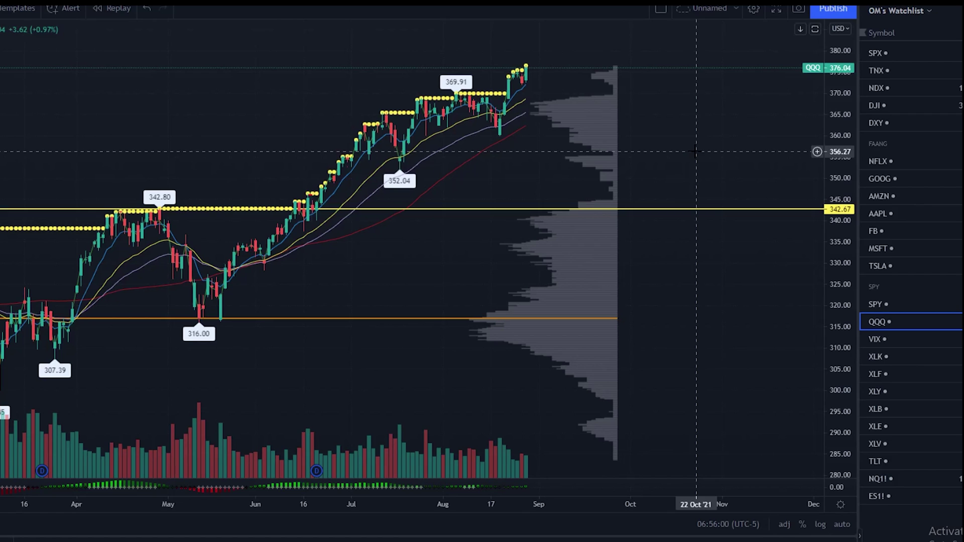
key(Down)
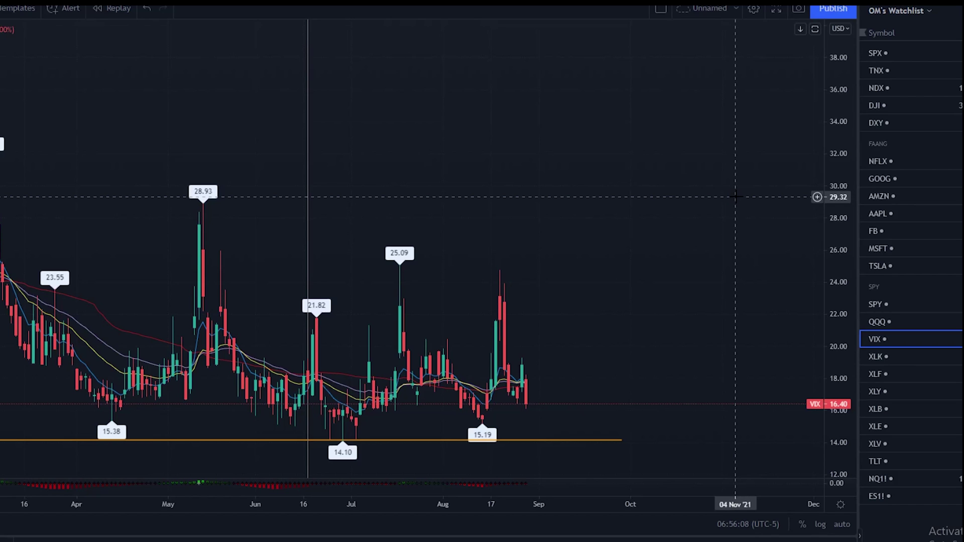
scroll(728, 241, down, 5)
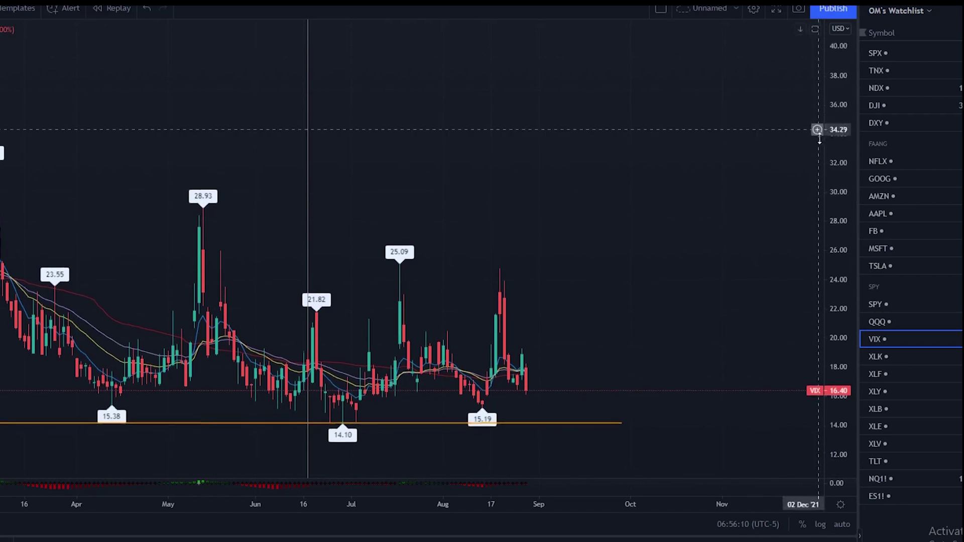
scroll(725, 253, down, 5)
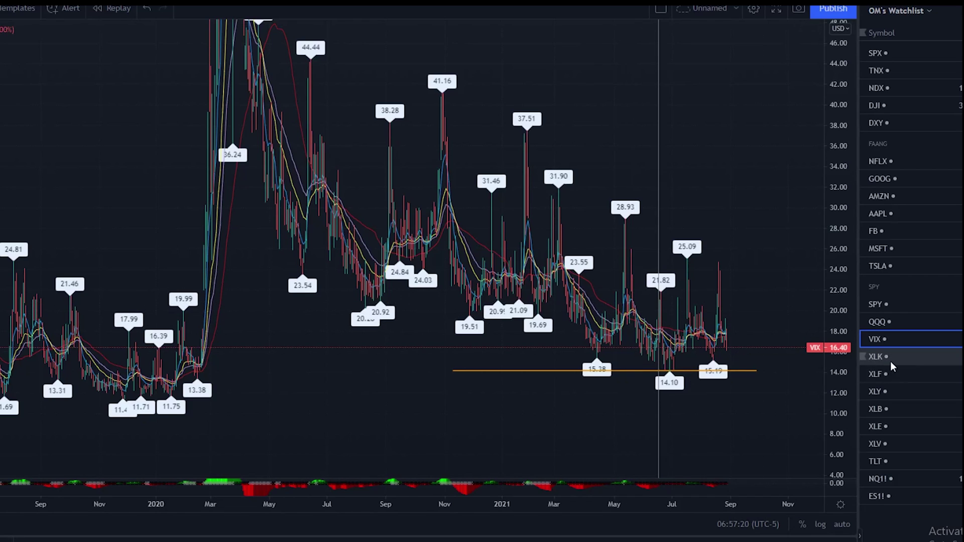
Open the TLT chart and compress its price scale to view the full price history since 2019.
click(910, 459)
scroll(746, 306, down, 4)
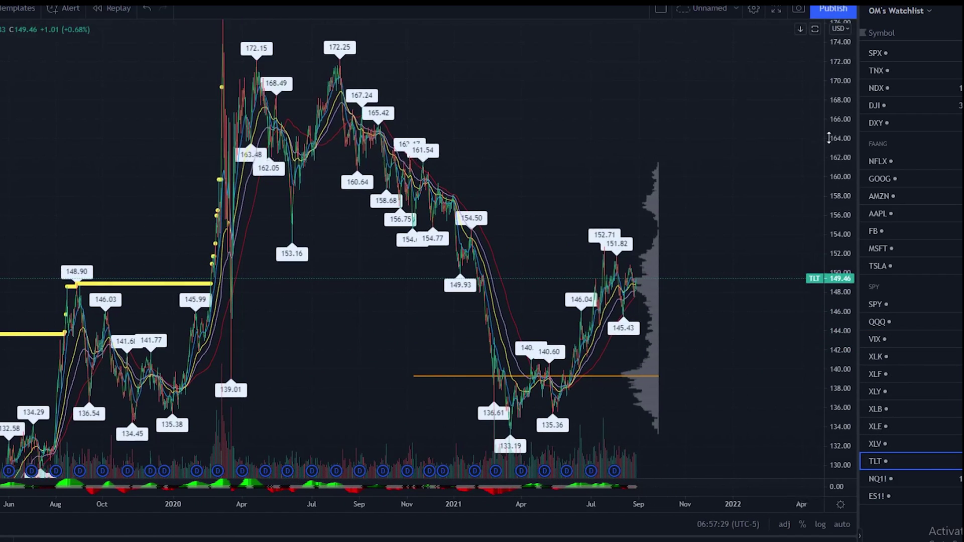
drag(843, 166, 852, 230)
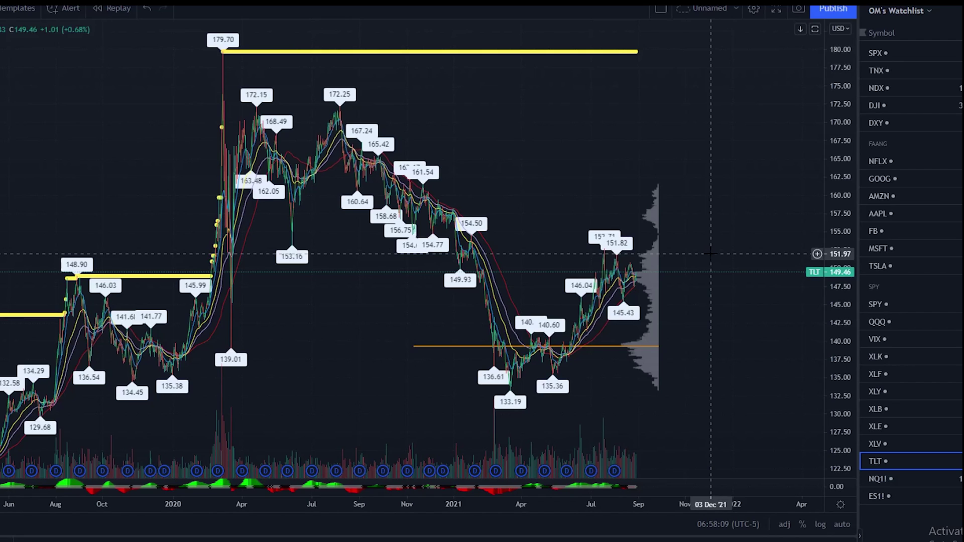
Compare the NQ1! and ES1! futures charts by switching between them in the watchlist.
click(924, 478)
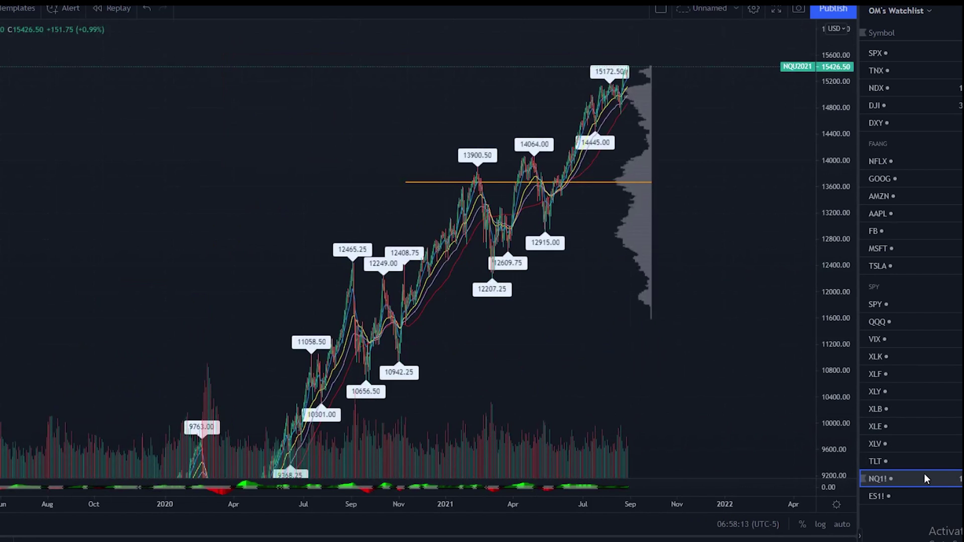
click(894, 496)
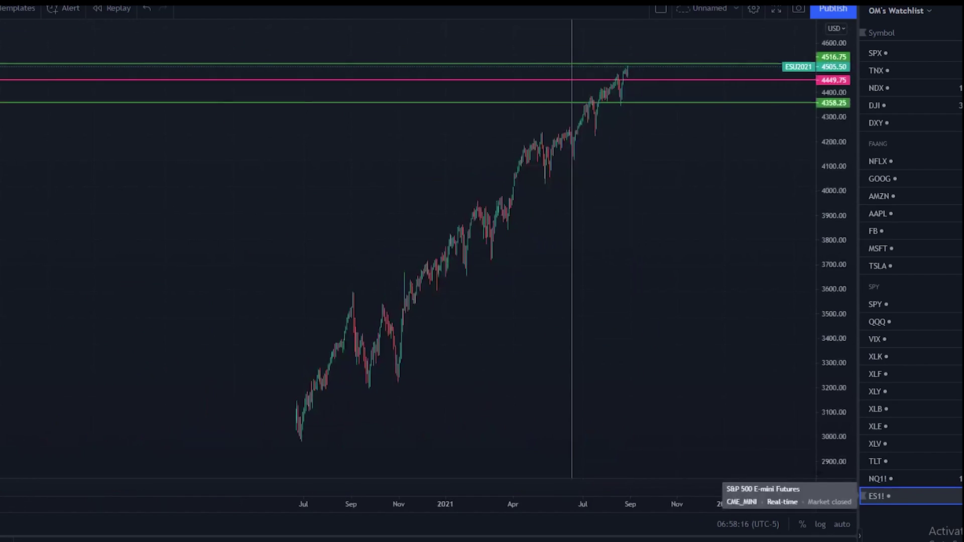
click(910, 481)
click(905, 495)
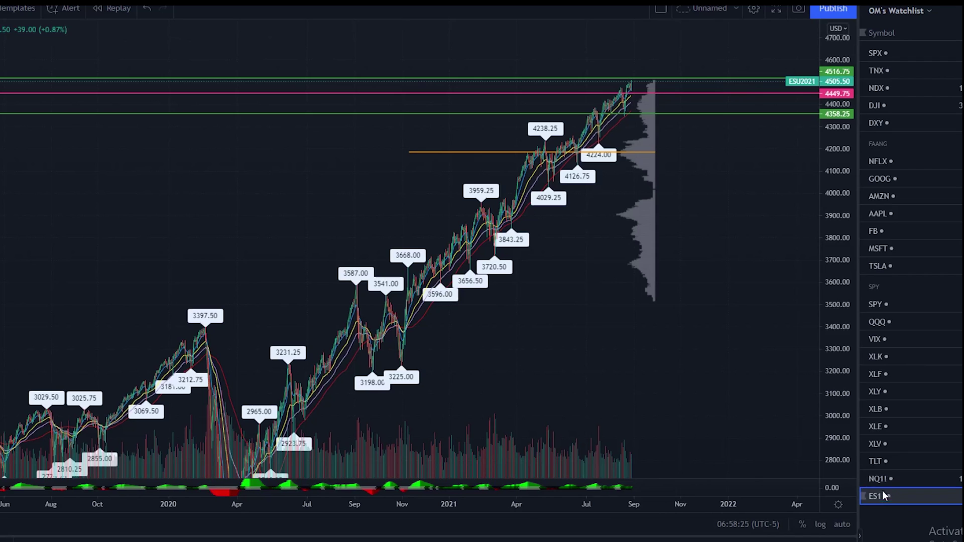
click(889, 480)
click(895, 485)
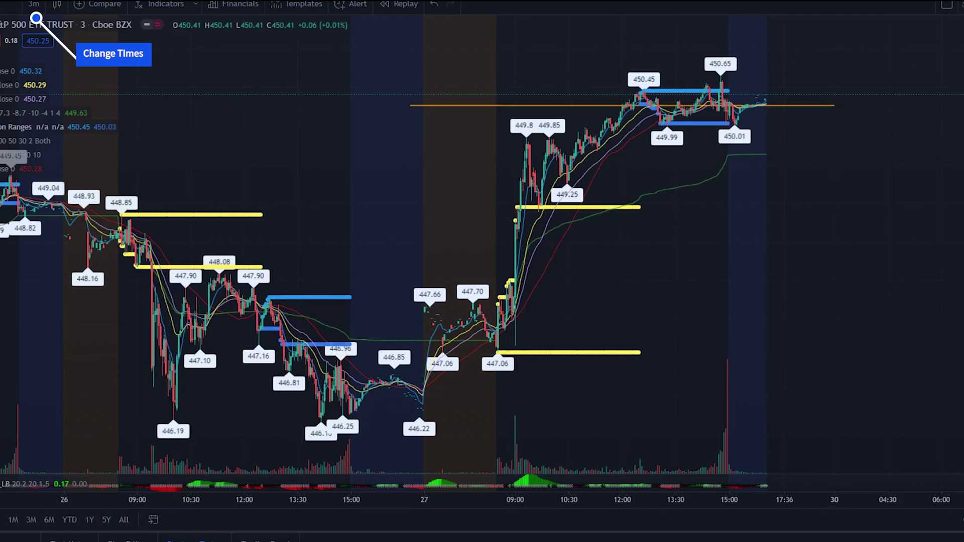
Change the SPY chart's candle interval to 5 minutes.
drag(864, 351, 923, 339)
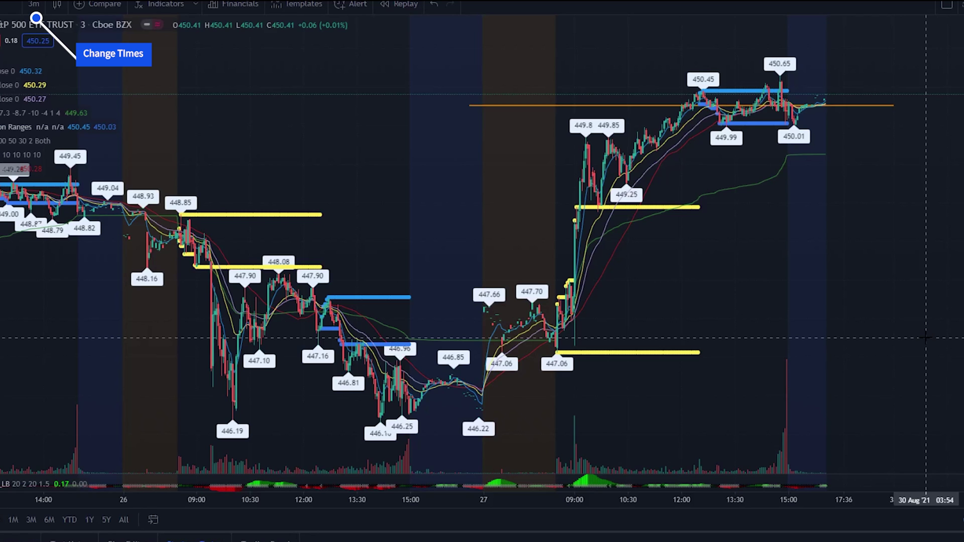
click(34, 4)
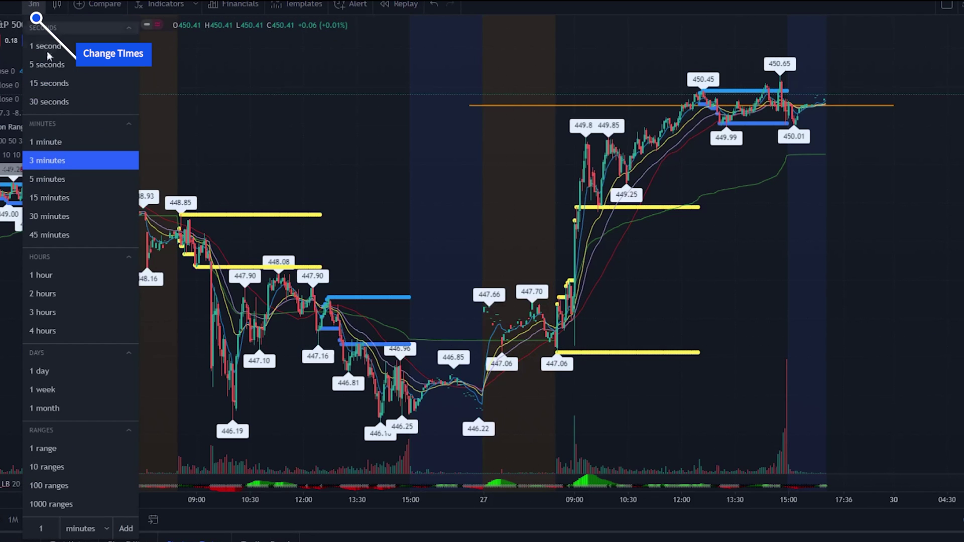
click(50, 179)
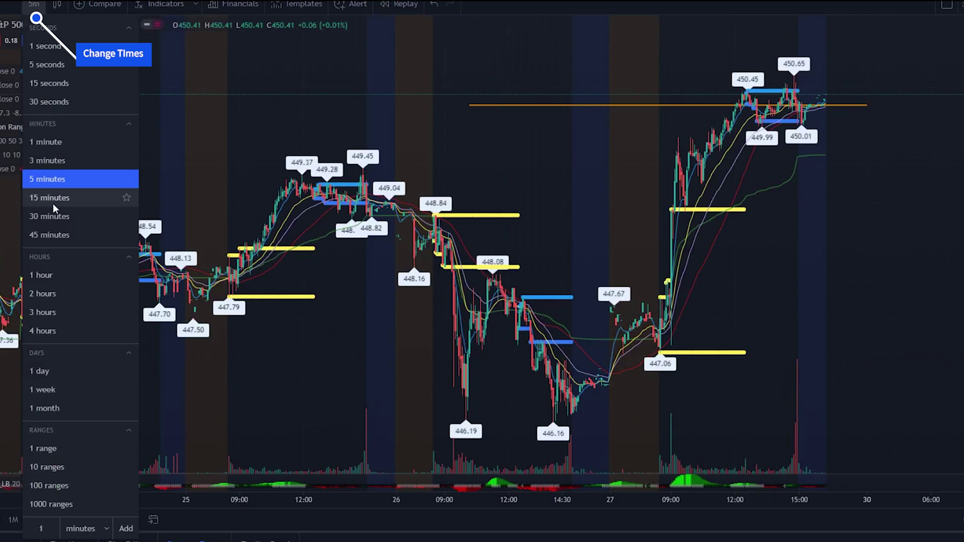
Switch the SPY chart's interval to 15 minutes, to 3 minutes and back to 5 minutes.
click(55, 198)
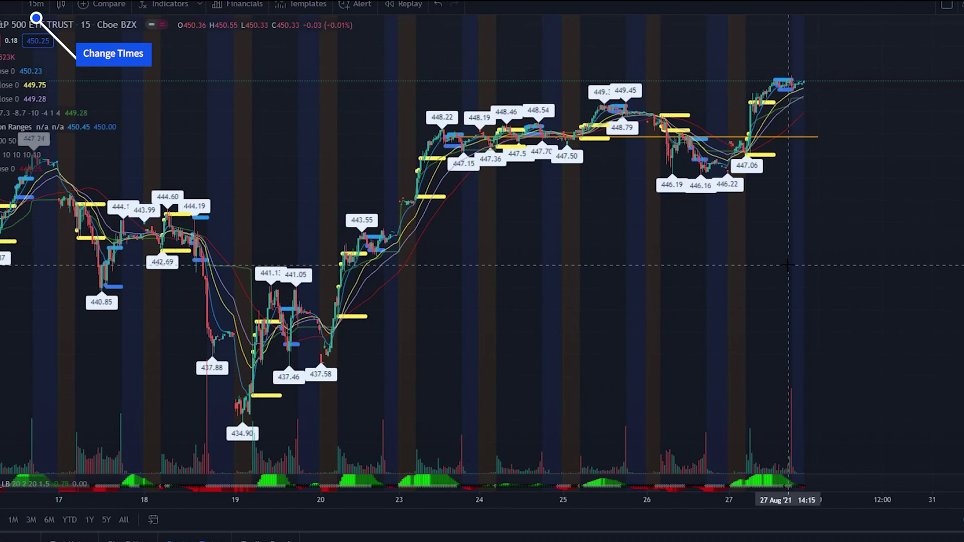
text(3)
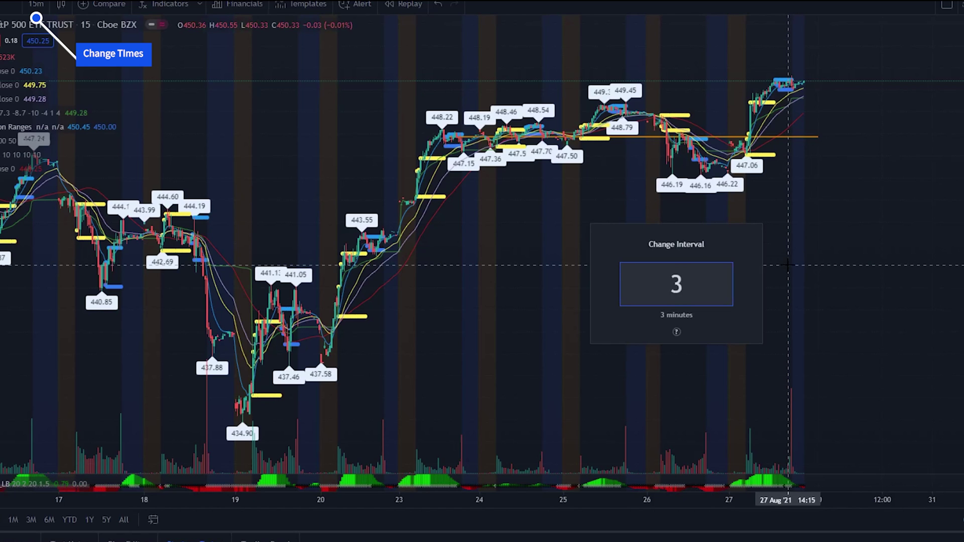
key(Return)
text(5)
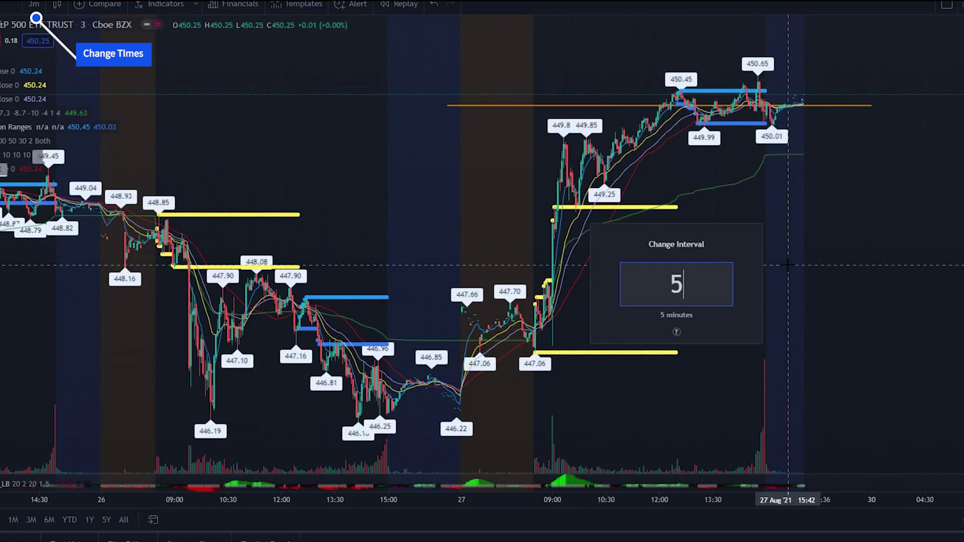
key(Return)
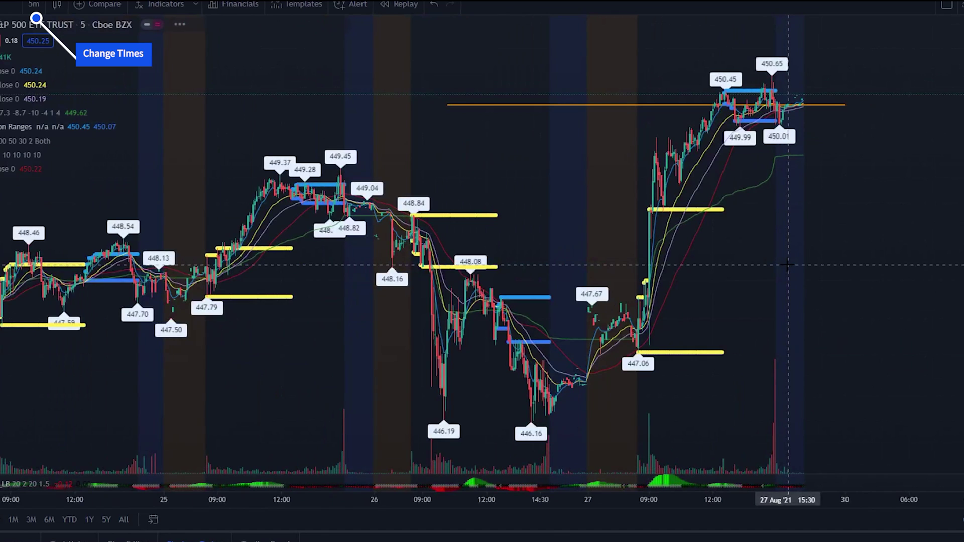
Cycle the SPY chart's interval through 2, 15, 3, 5 and 1 minutes, ending on 5 minutes.
text(2)
key(Return)
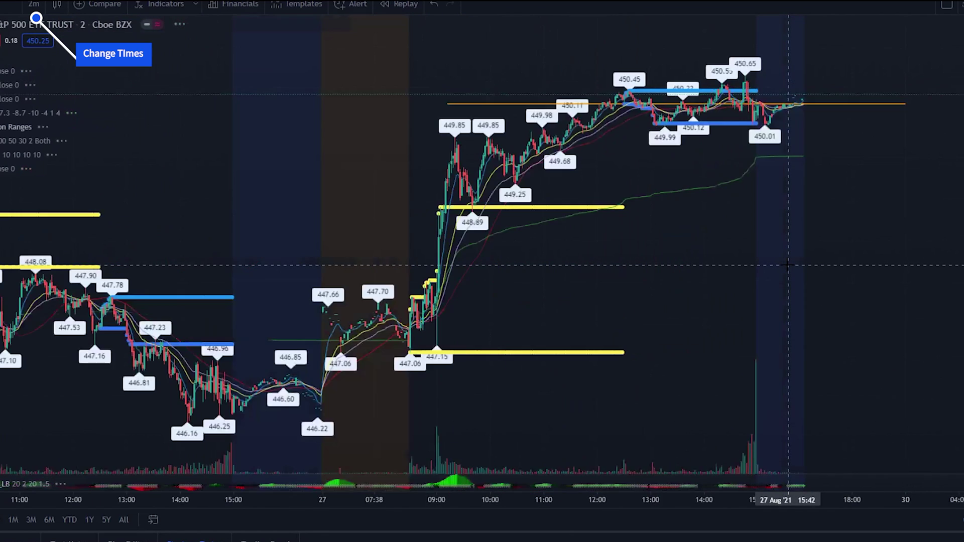
text(15)
key(Return)
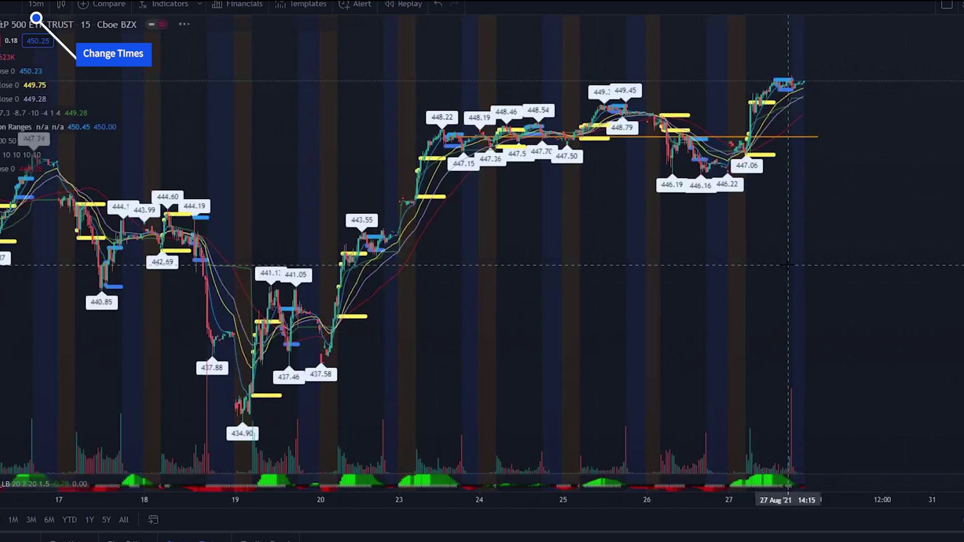
text(5)
key(Return)
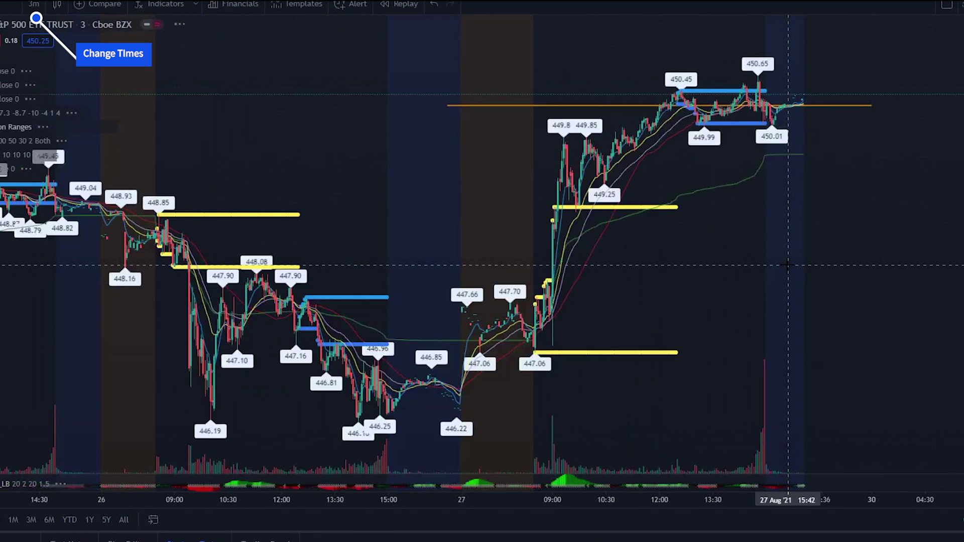
text(1)
key(Return)
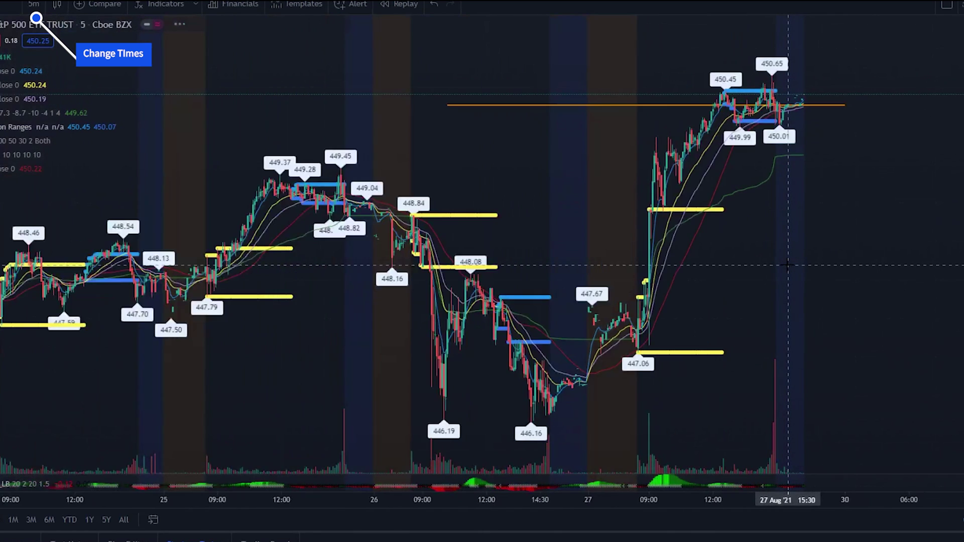
text(5)
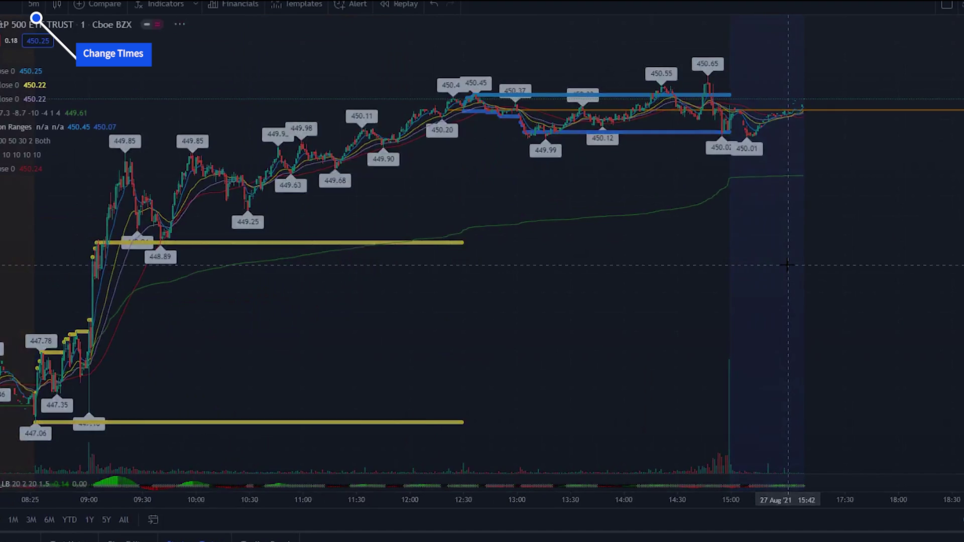
key(Return)
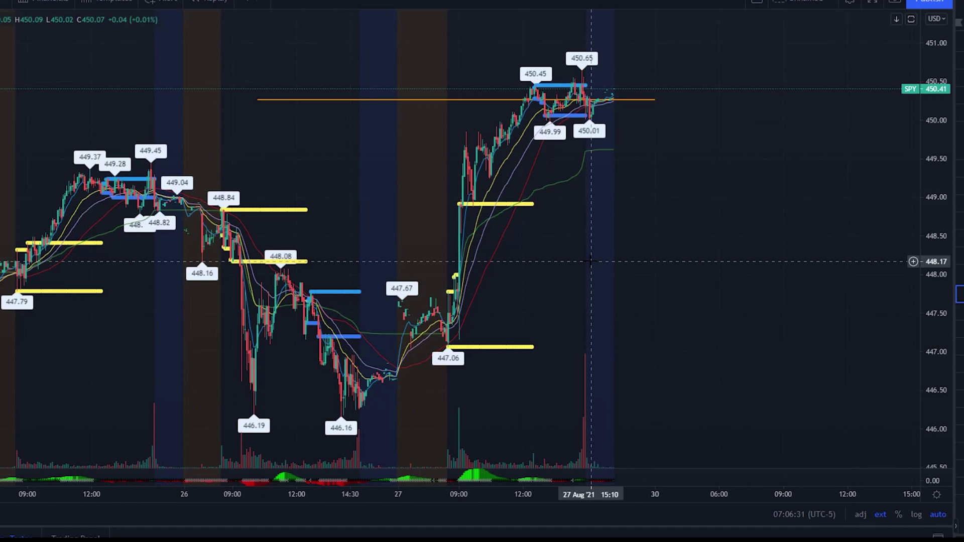
Examine the SPY 5-minute chart across several weeks of August and close up on the 27 August candles.
scroll(664, 264, right, 2)
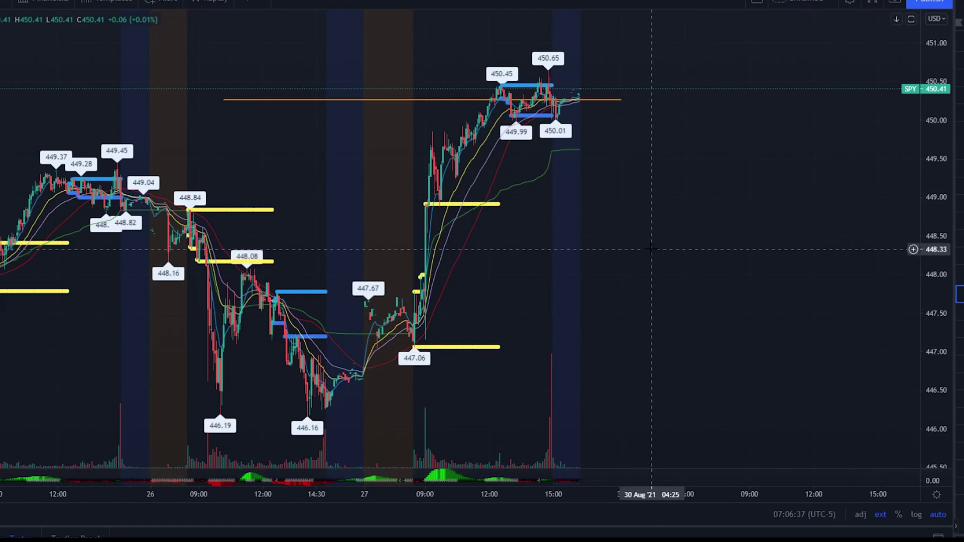
scroll(647, 251, down, 5)
scroll(718, 311, up, 10)
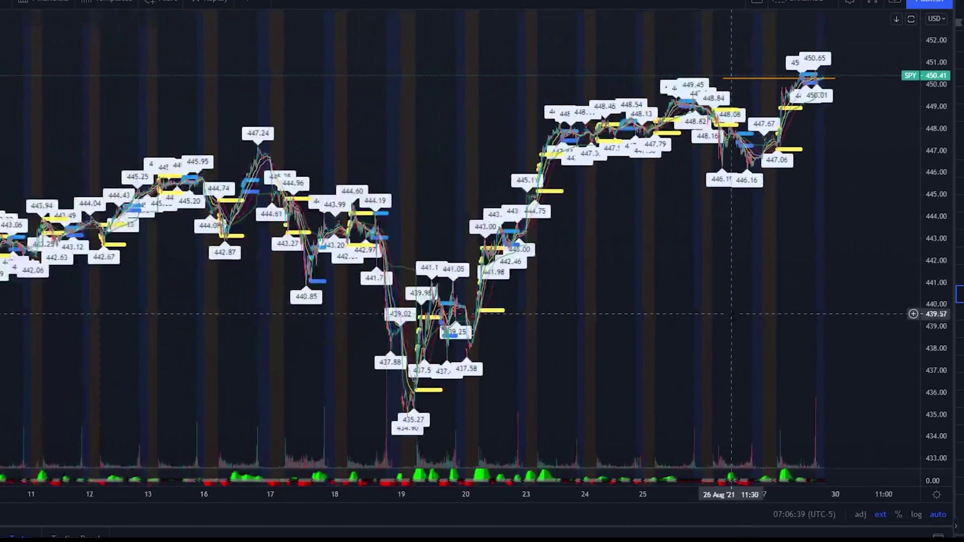
scroll(743, 322, up, 8)
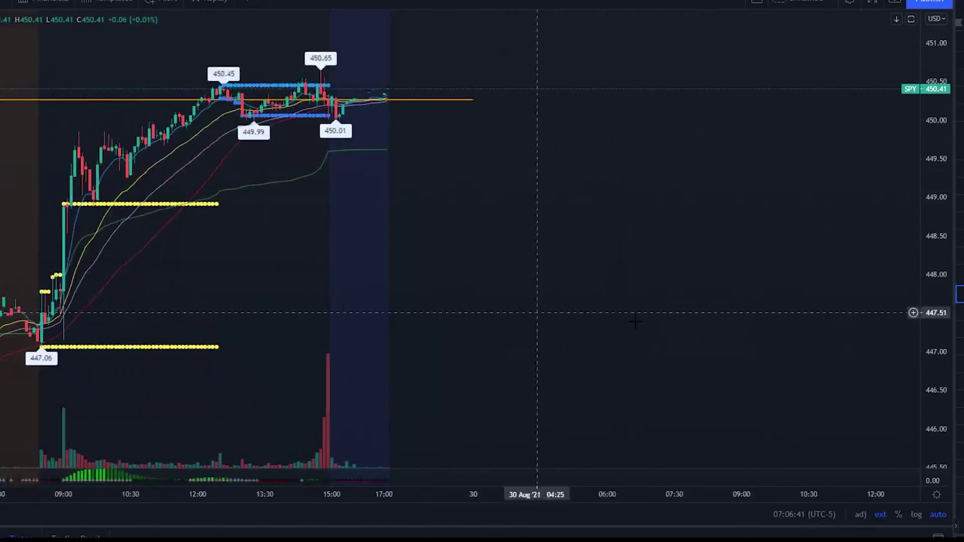
scroll(560, 285, up, 6)
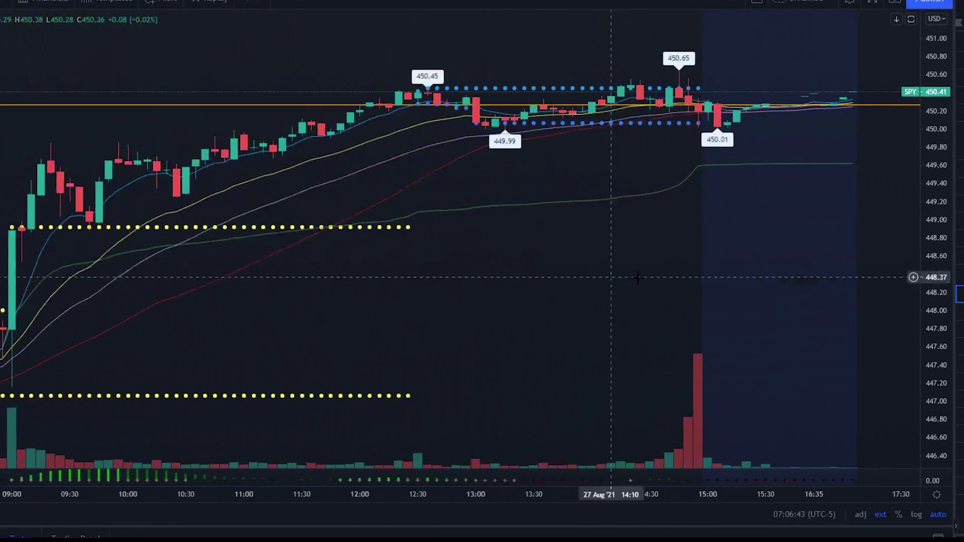
scroll(626, 303, down, 5)
scroll(579, 298, down, 4)
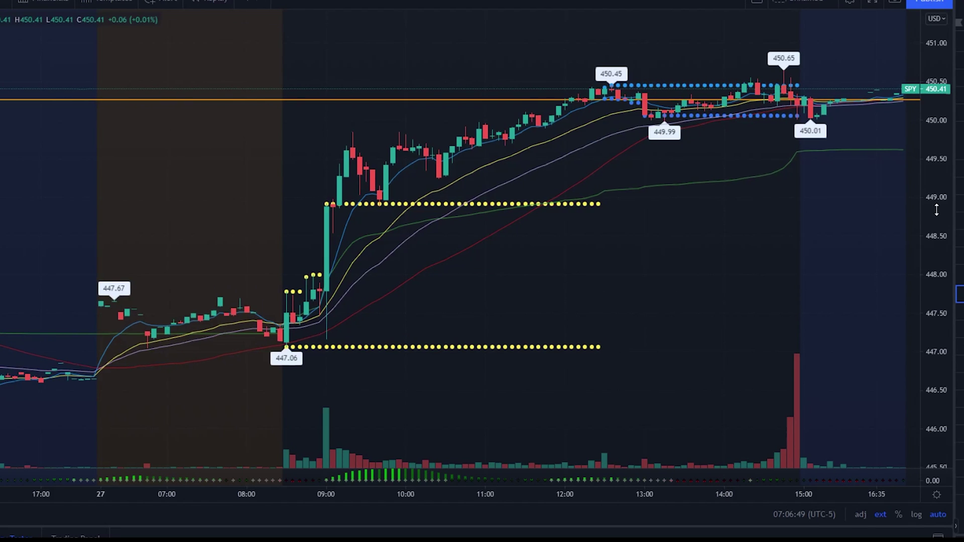
Compress and stretch SPY's price scale, and inspect the candles before the 27 August close.
drag(936, 209, 938, 329)
drag(929, 217, 935, 225)
double_click(935, 225)
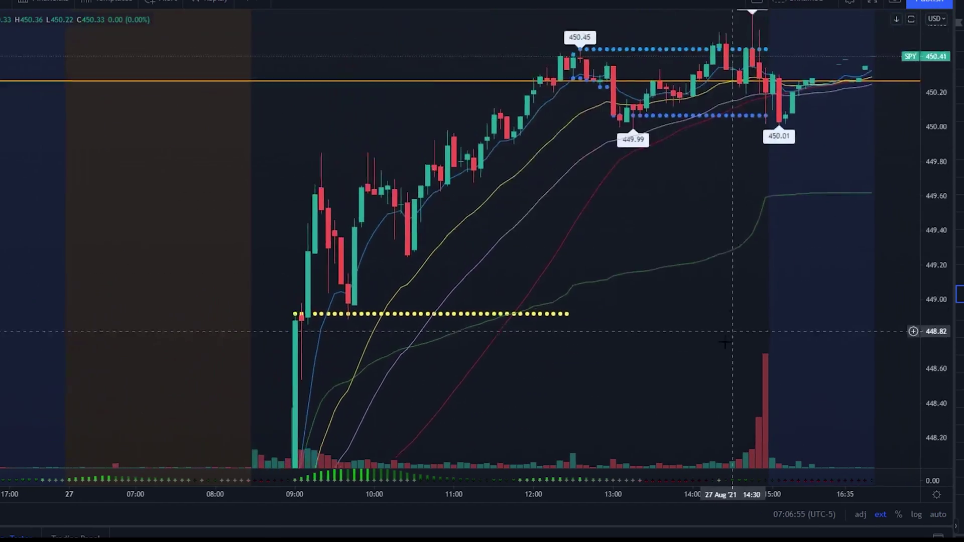
scroll(710, 291, up, 5)
drag(452, 301, 791, 300)
Change the SPY chart's interval to 3 minutes and enlarge the candles around the 27 August close.
text(3)
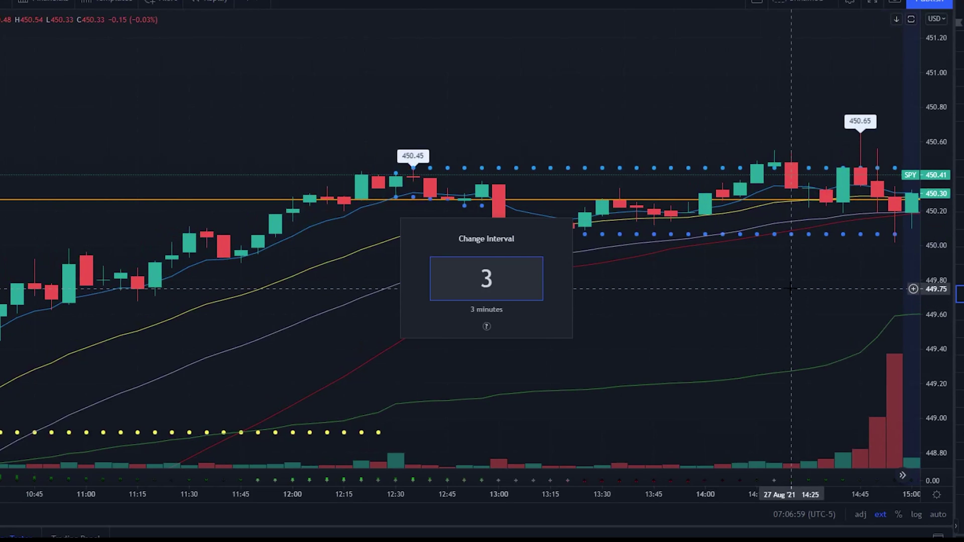
key(Return)
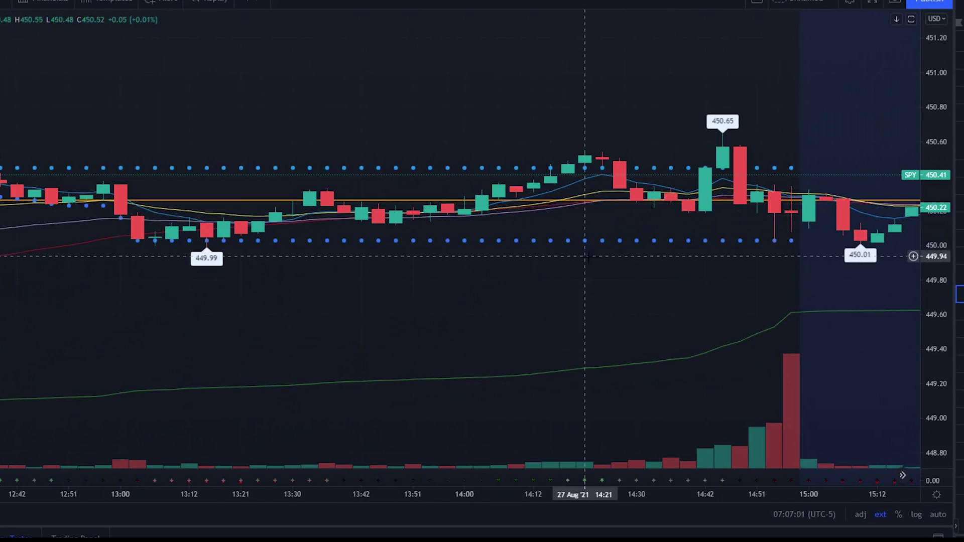
drag(776, 301, 626, 297)
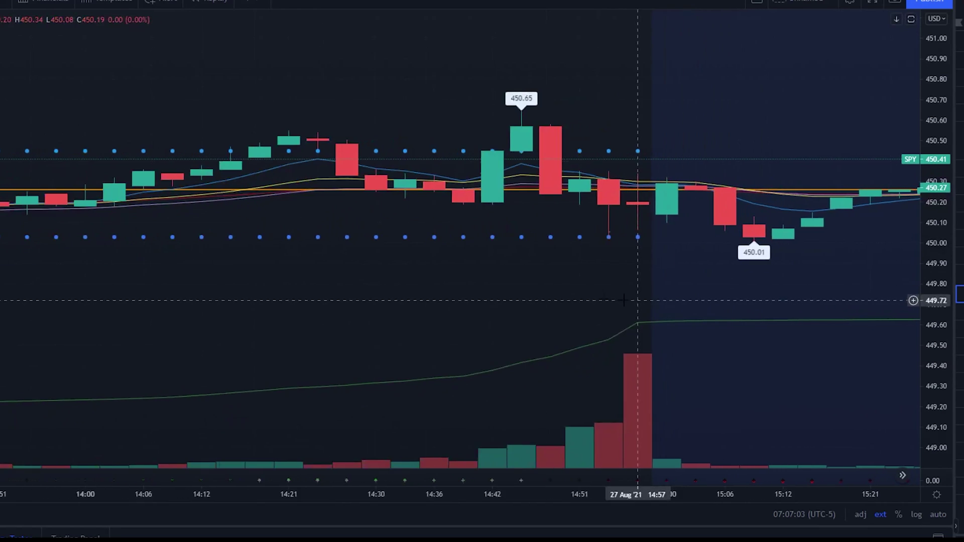
scroll(720, 299, up, 3)
drag(937, 350, 935, 323)
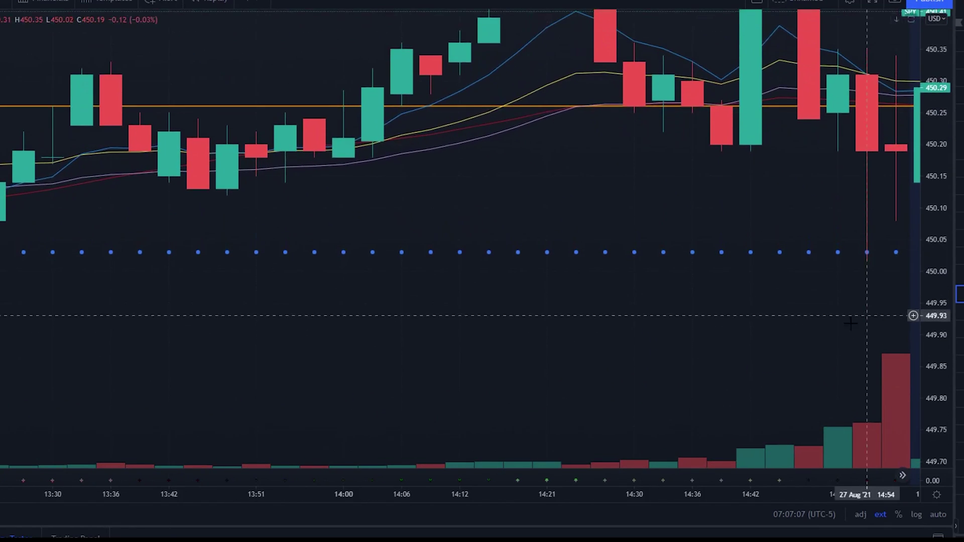
Adjust SPY's price scale manually, restore its automatic scaling, and show the whole 27 August session.
drag(883, 196, 745, 284)
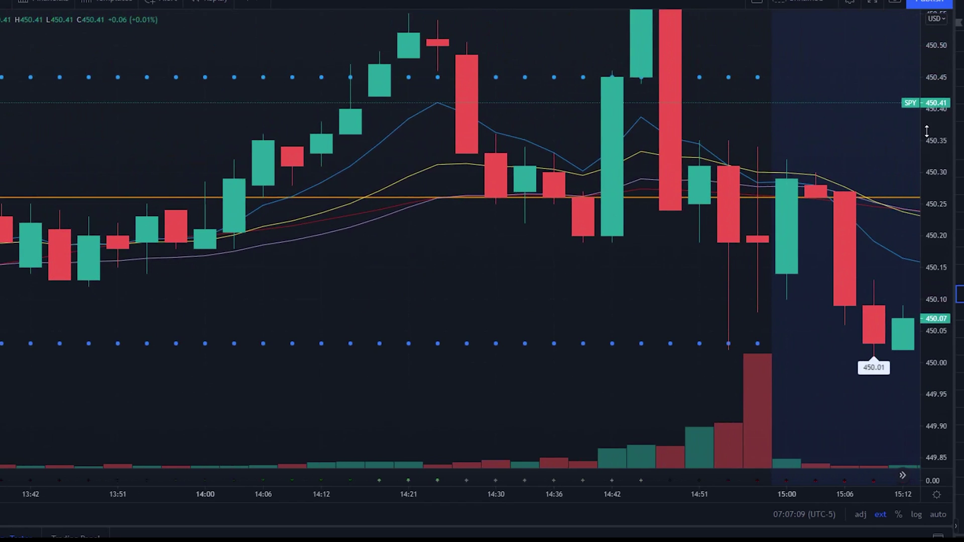
drag(936, 301, 937, 337)
drag(774, 323, 764, 319)
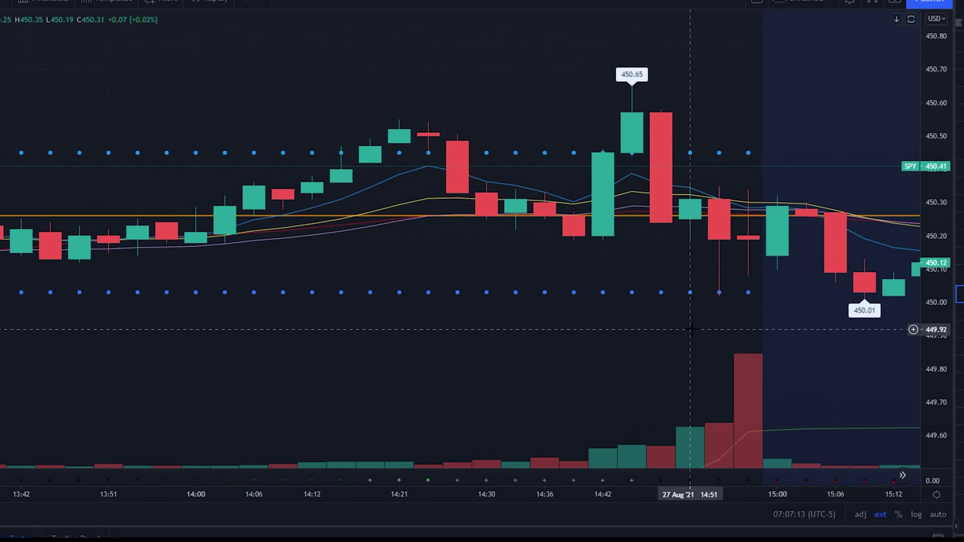
click(938, 514)
scroll(817, 301, down, 6)
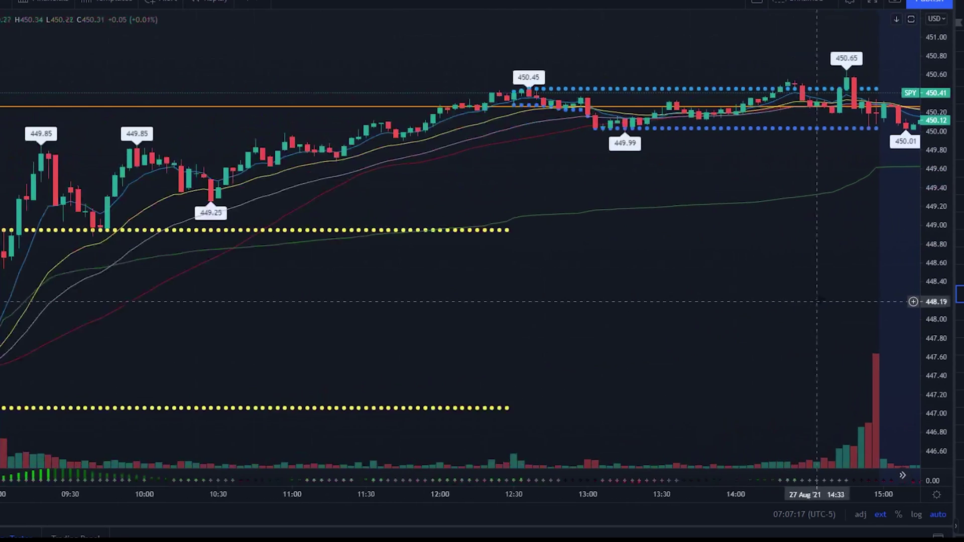
scroll(817, 301, down, 3)
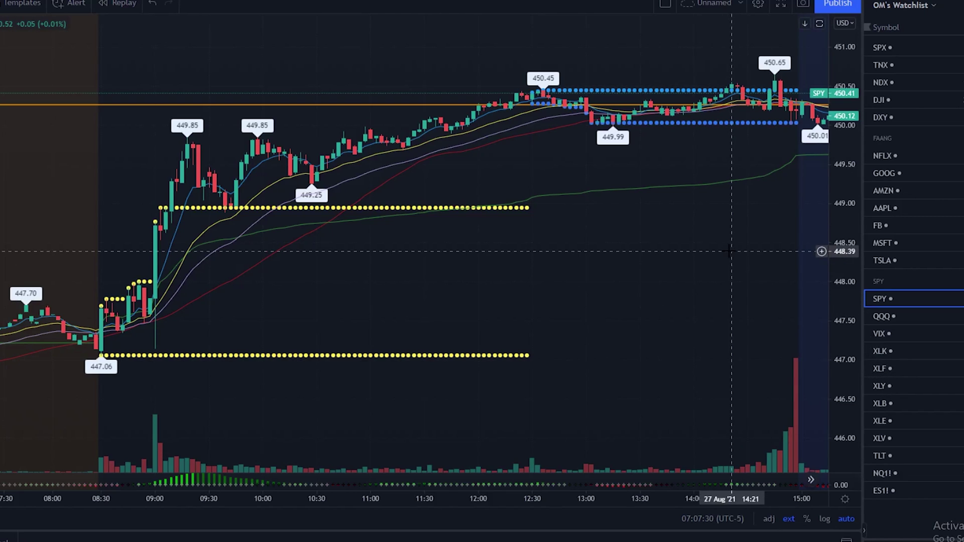
Compare the QQQ and VIX 3-minute charts by switching between them in the watchlist.
key(Down)
key(Down)
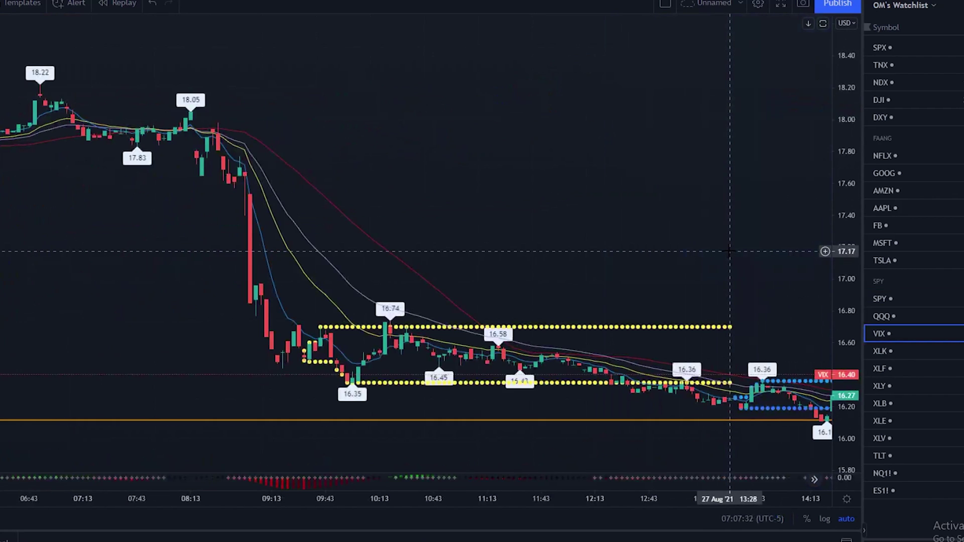
key(Up)
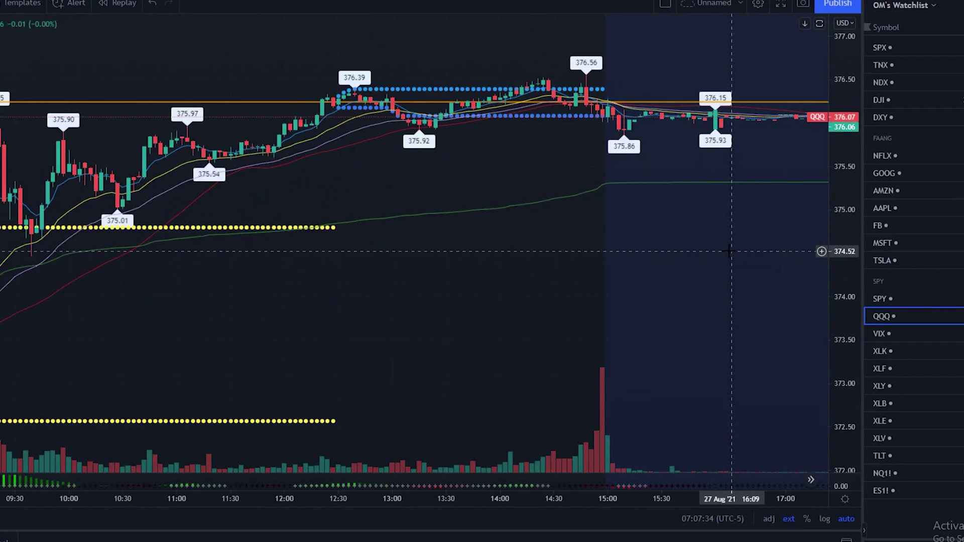
key(Down)
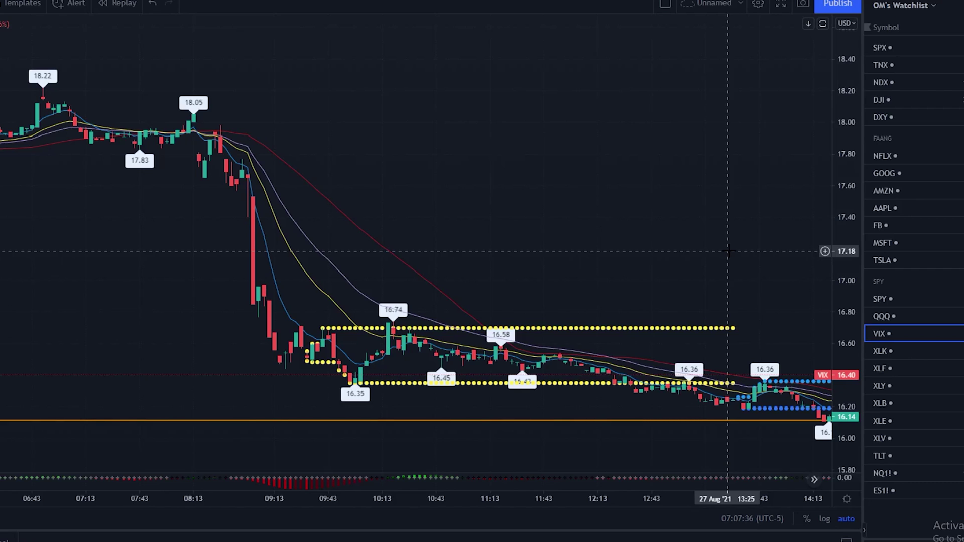
Go through the sector ETF charts in the watchlist from XLK down past XLE.
key(Down)
key(Down)
key(Down)
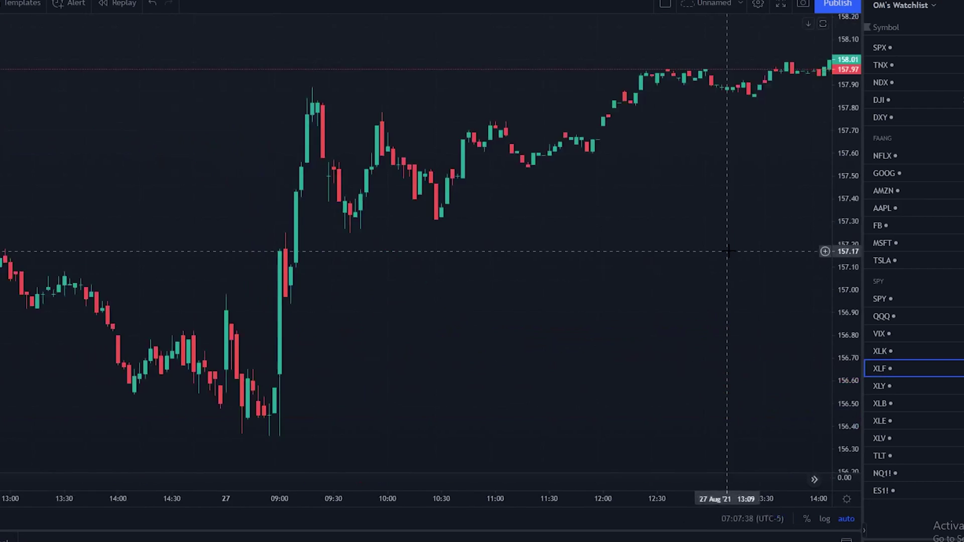
key(Down)
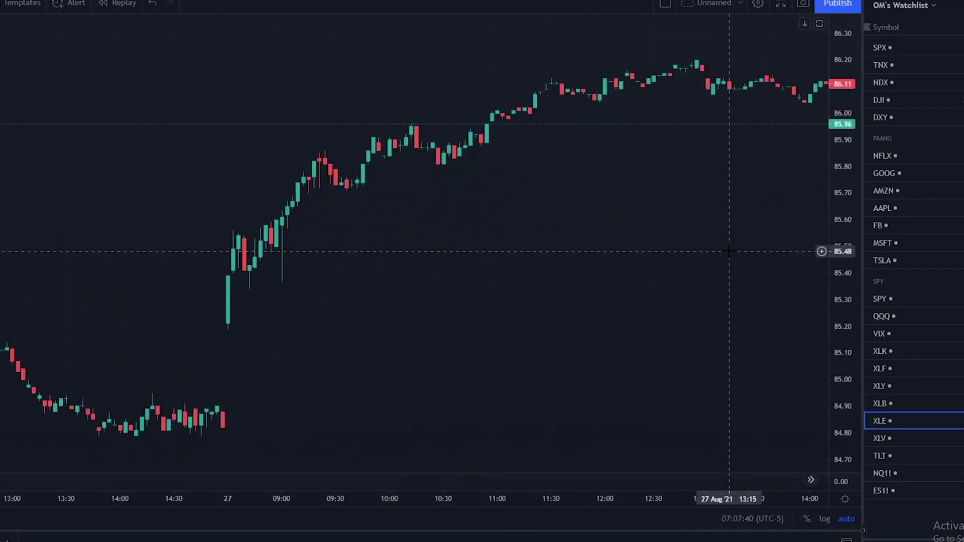
key(Down)
Go back up through the watchlist charts from the sector ETFs to GOOG.
key(Up)
key(Up)
key(Up)
key(Up)
key(Up)
key(Up)
key(Up)
key(Up)
key(Up)
key(Up)
key(Up)
key(Up)
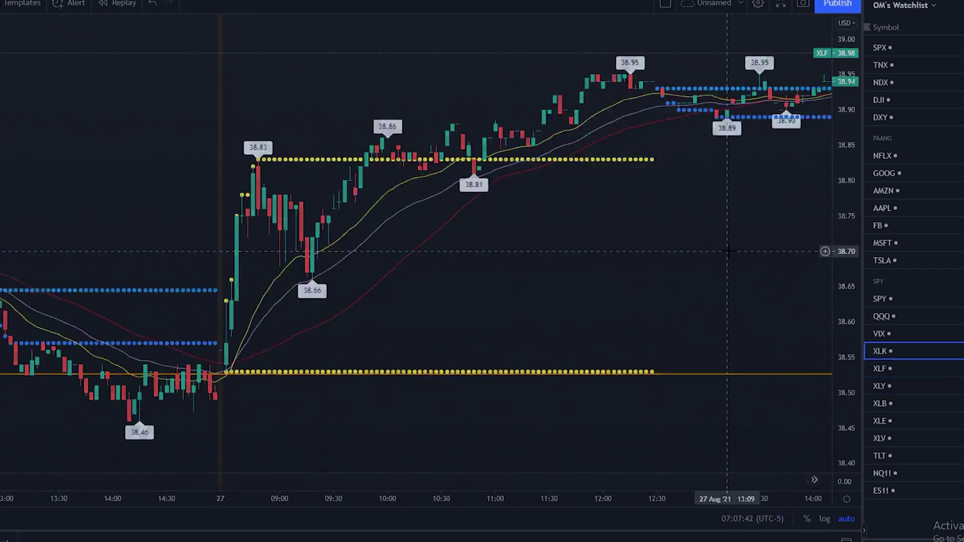
key(Up)
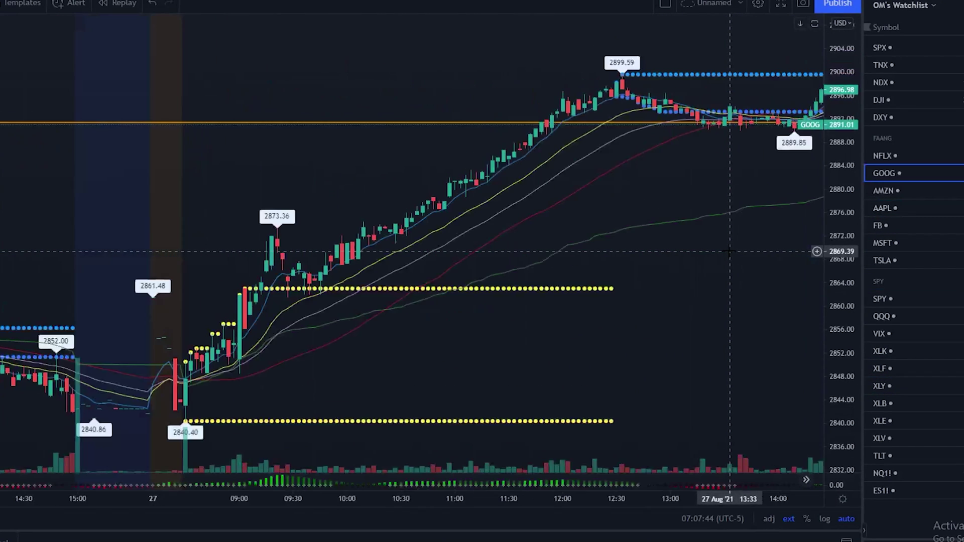